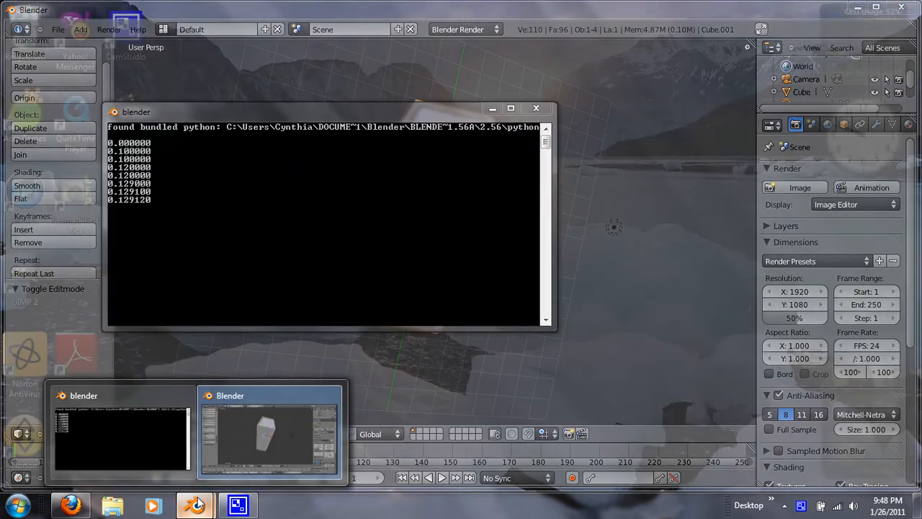
- Launch a second Blender instance and return to the window containing the existing coffin model
right_click(195, 505)
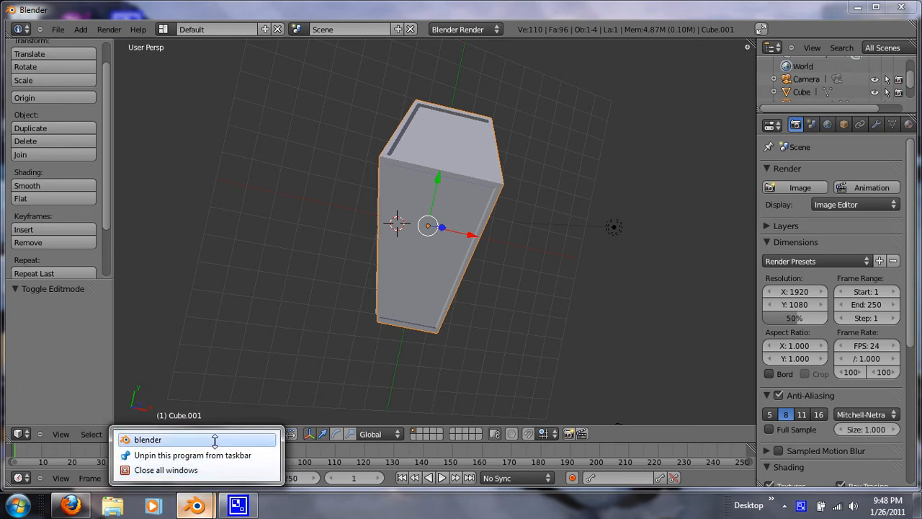
click(215, 440)
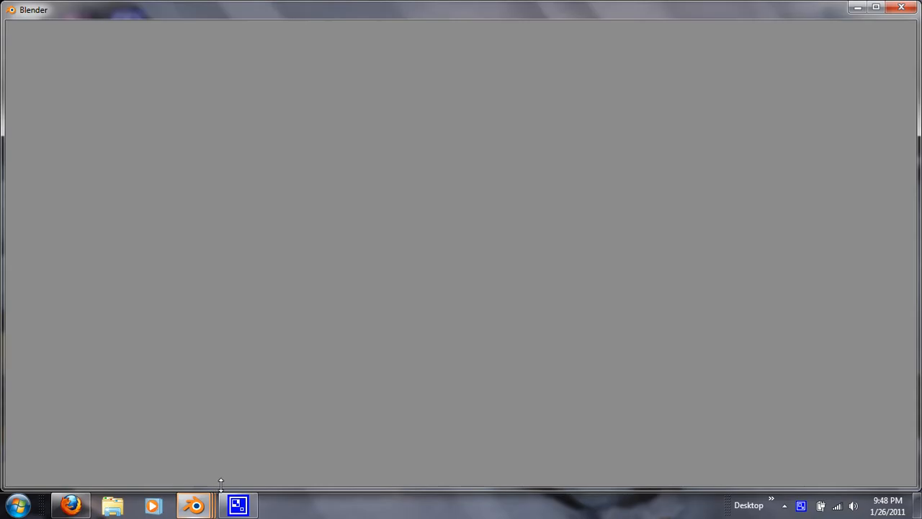
mouse_move(205, 500)
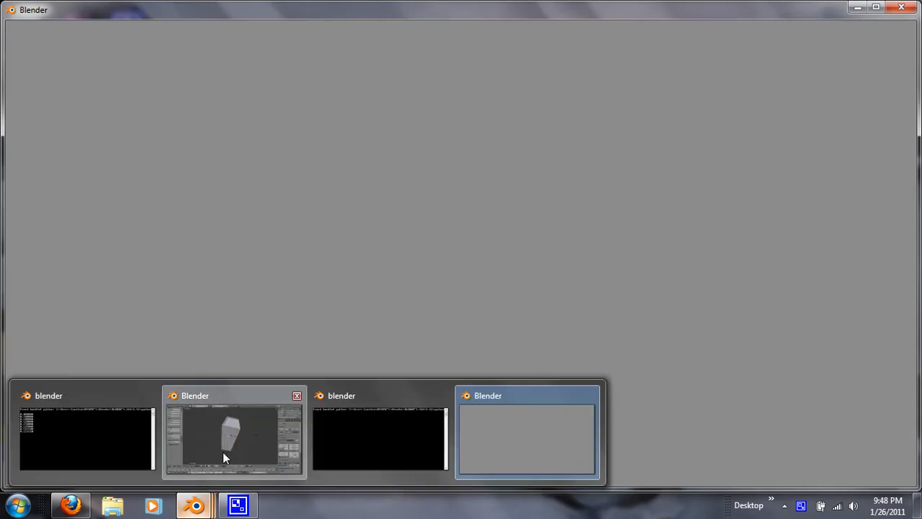
click(222, 452)
- Save the coffin model as COFFIN.blend in the BlenderFiles folder
click(57, 32)
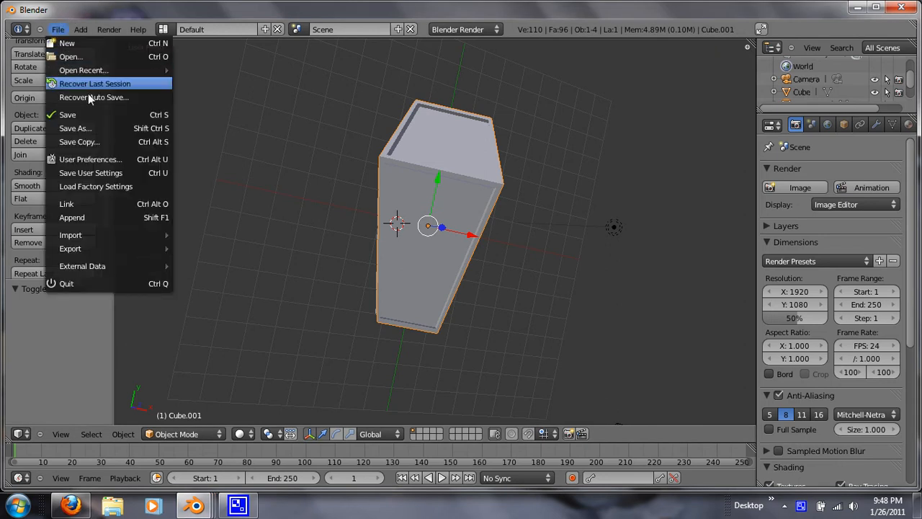
click(96, 114)
click(77, 274)
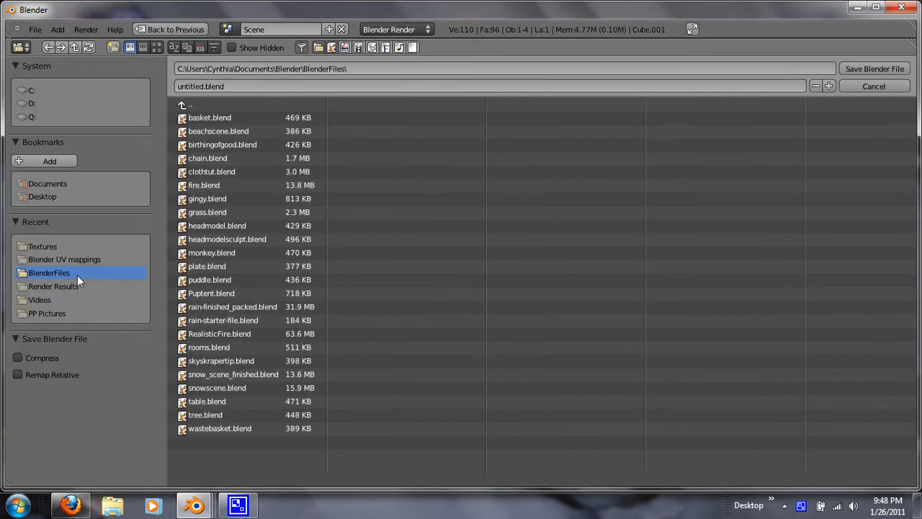
click(248, 88)
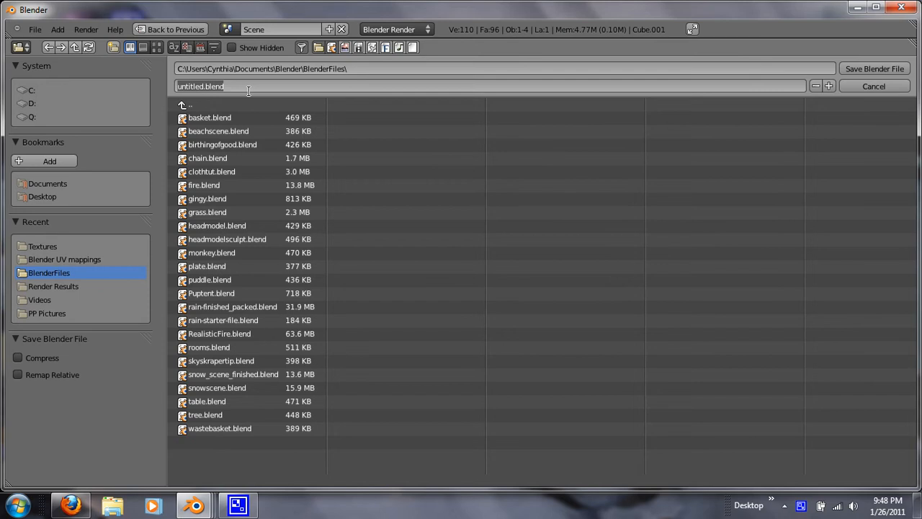
text(COFFIN)
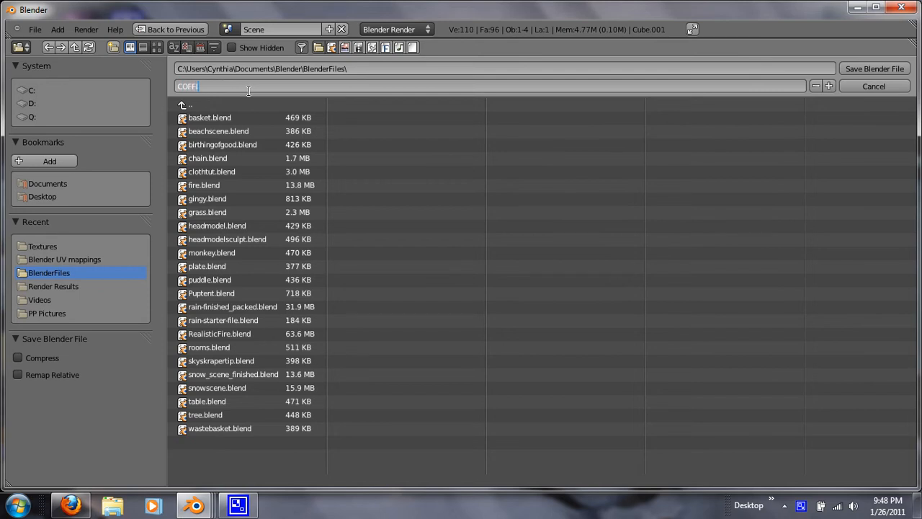
key(Return)
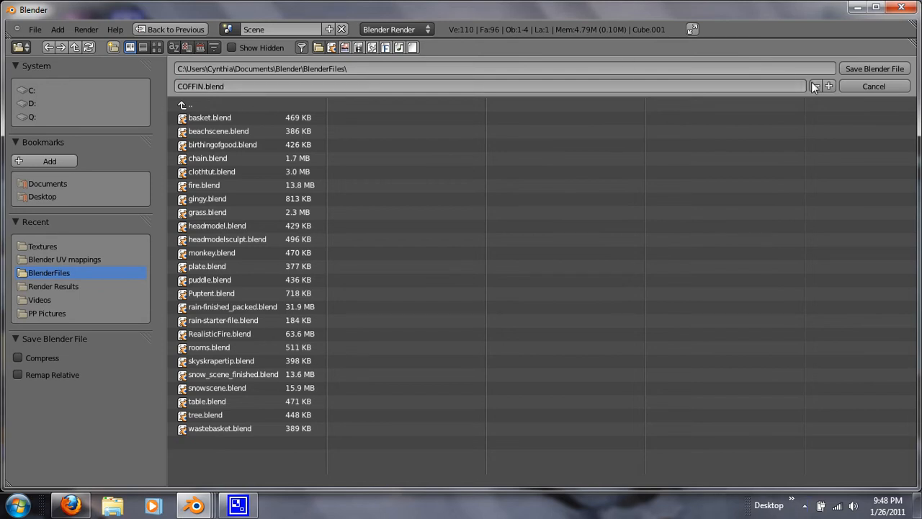
click(872, 69)
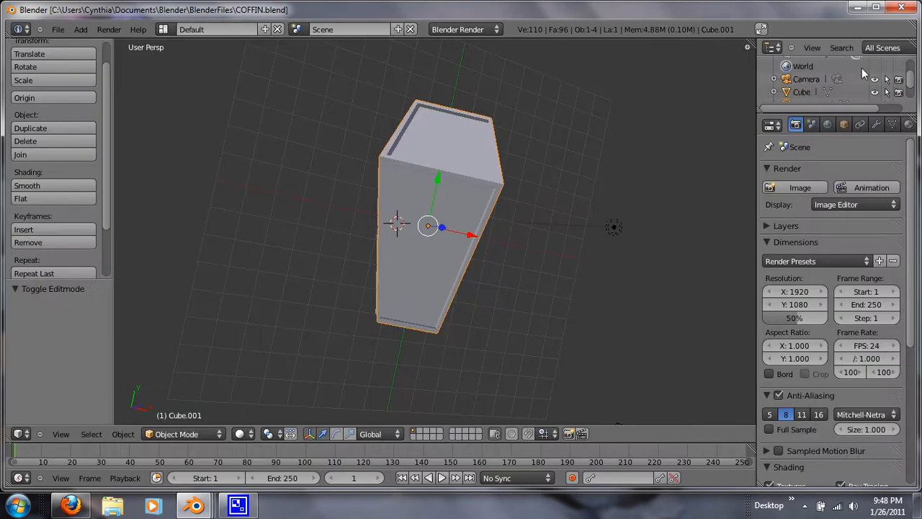
- Close the window of the saved coffin file and dismiss the splash screen in the new session
click(903, 8)
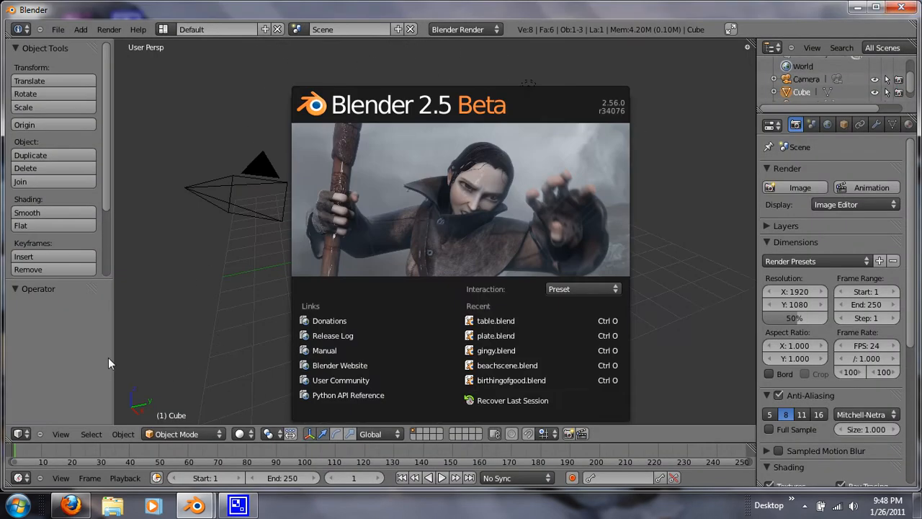
click(137, 350)
middle_drag(409, 251, 405, 283)
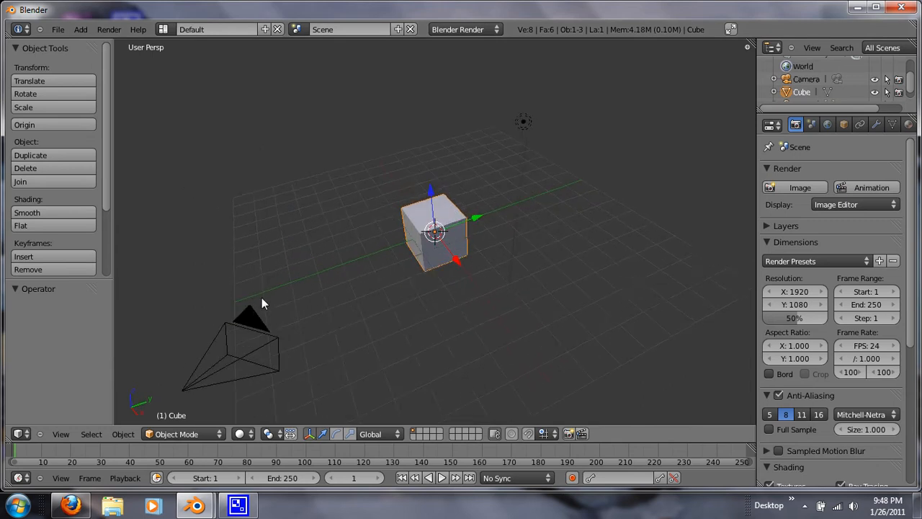
middle_drag(262, 303, 346, 380)
- From the top view, scale the default cube about 3.01 times in X and Y, leaving Z locked
key(KP_7)
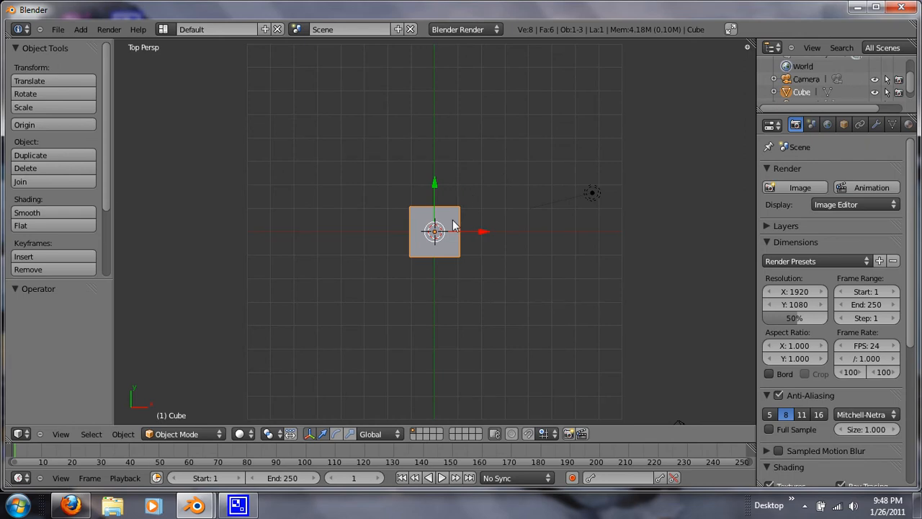
key(s)
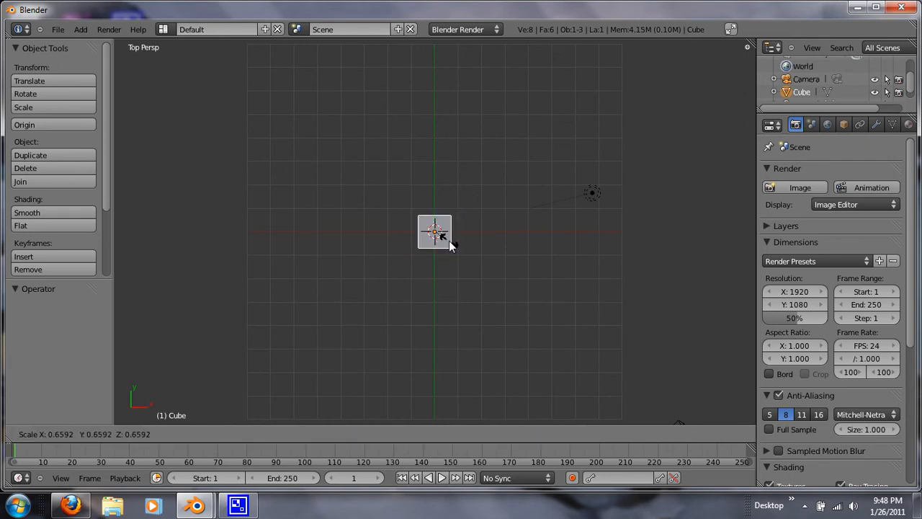
key(shift+z)
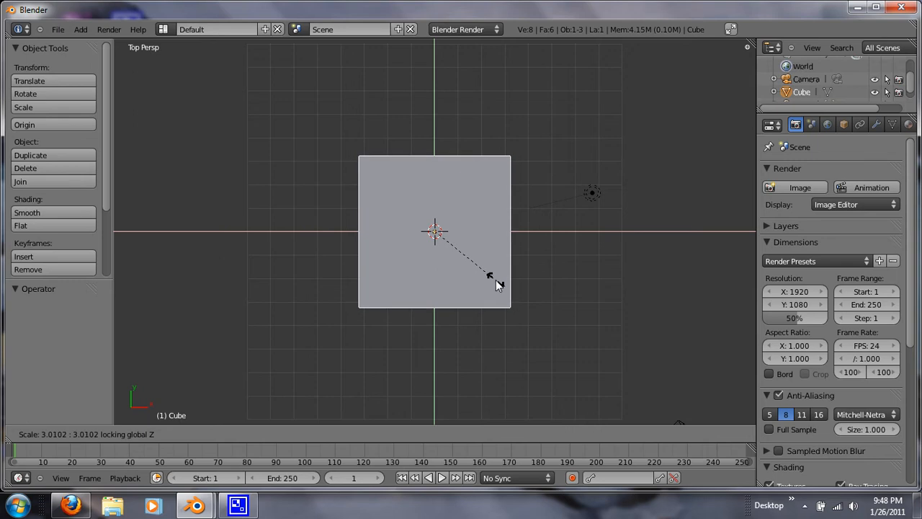
click(496, 281)
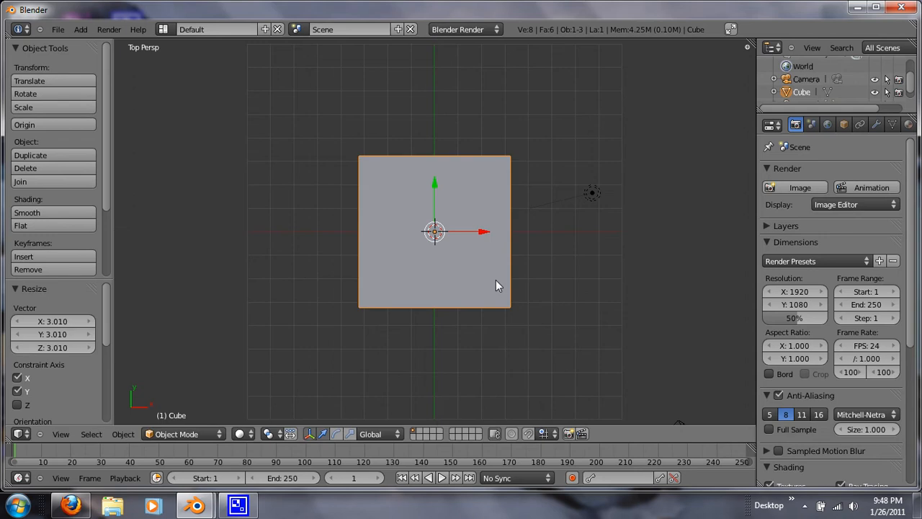
- Stretch the box along the Y axis by a factor of about 2.03
key(s)
key(y)
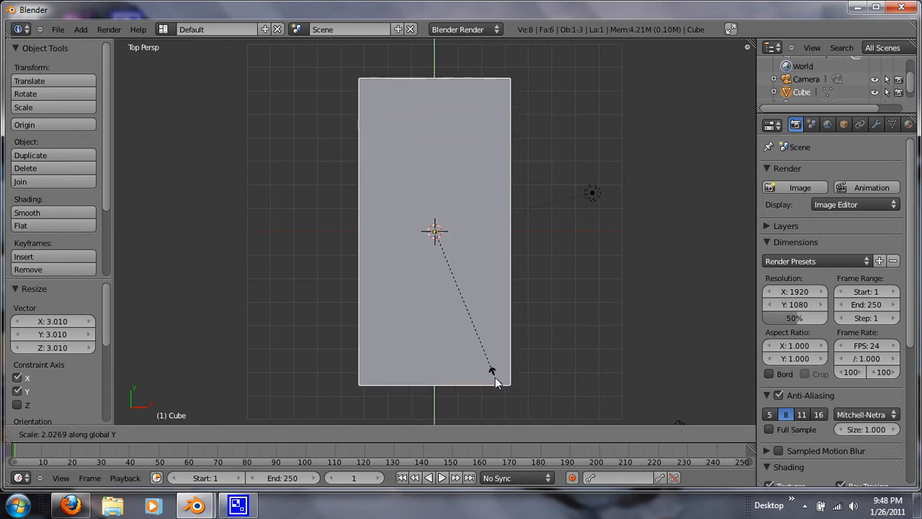
click(495, 376)
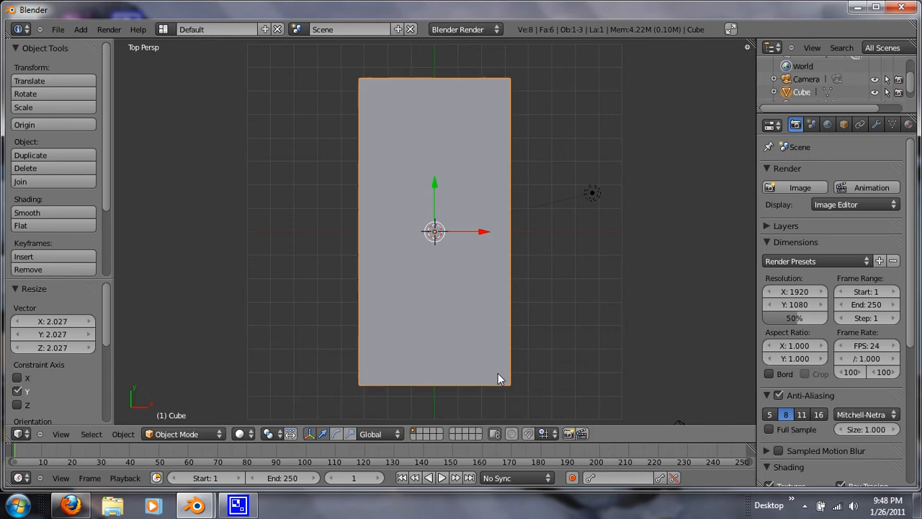
middle_drag(433, 380, 303, 178)
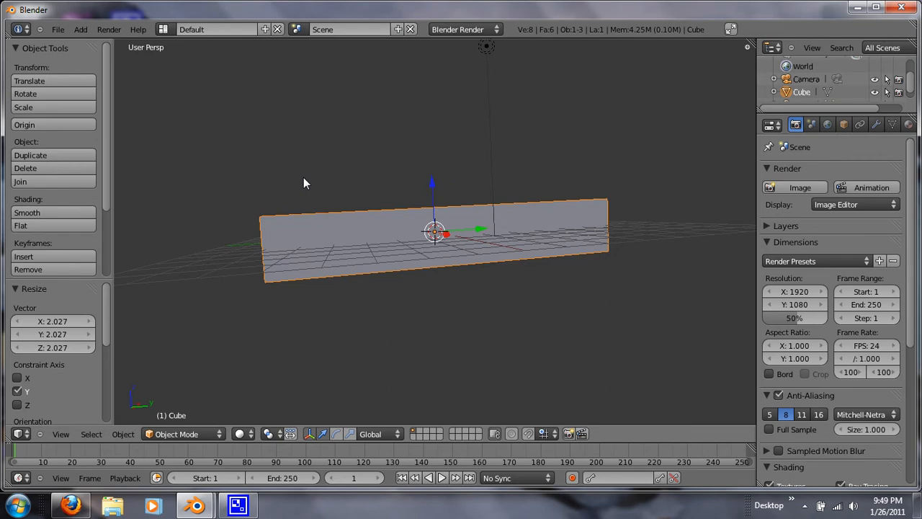
key(s)
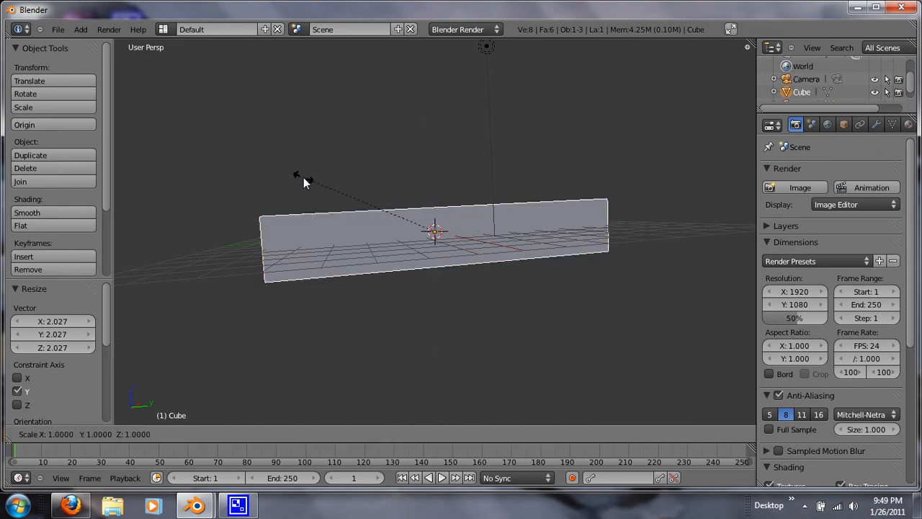
key(z)
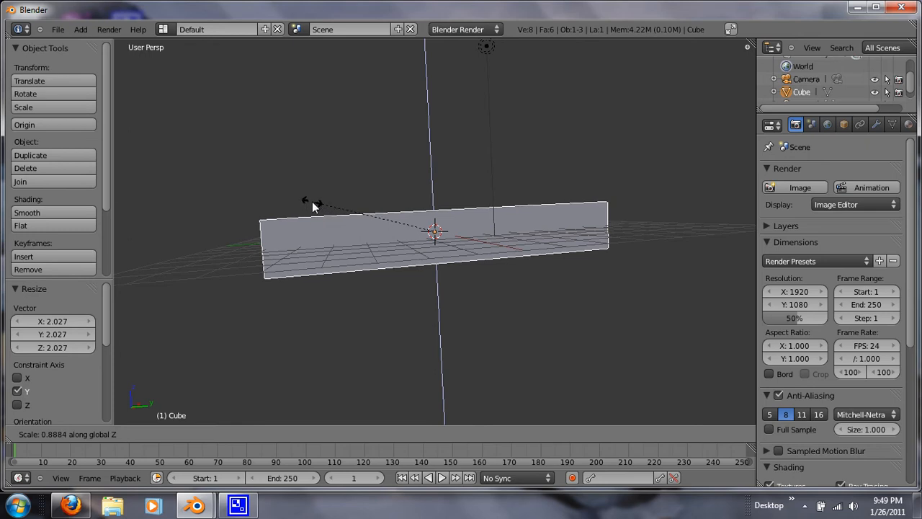
click(340, 119)
- Enter Edit Mode on the box and turn off limiting the selection to visible geometry
middle_drag(323, 192, 418, 337)
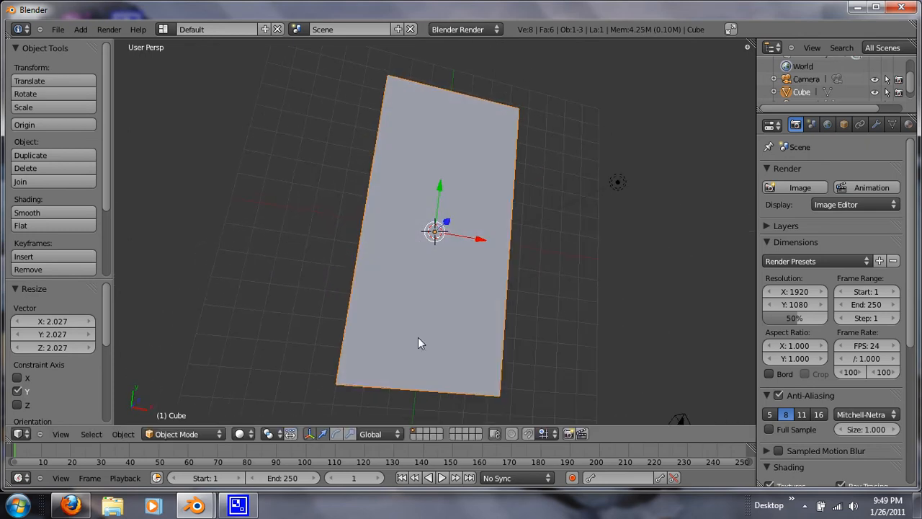
middle_drag(617, 215, 515, 132)
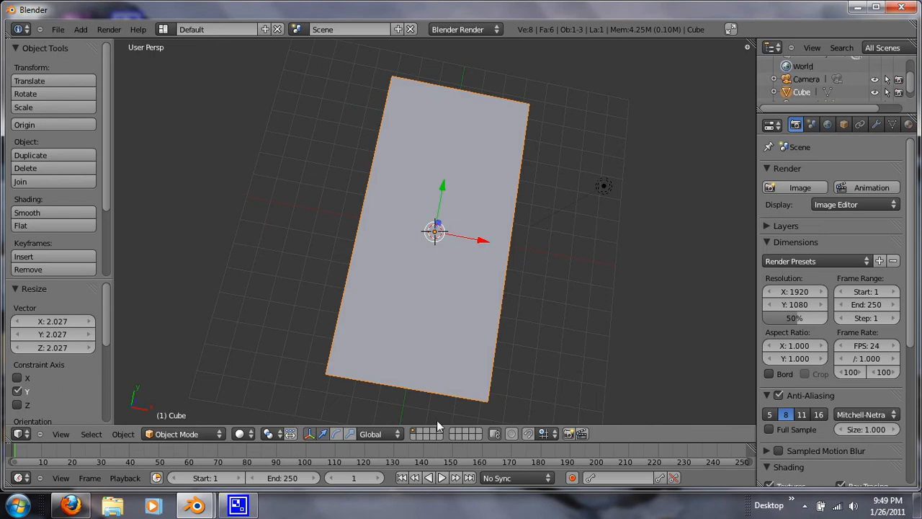
middle_drag(315, 284, 316, 321)
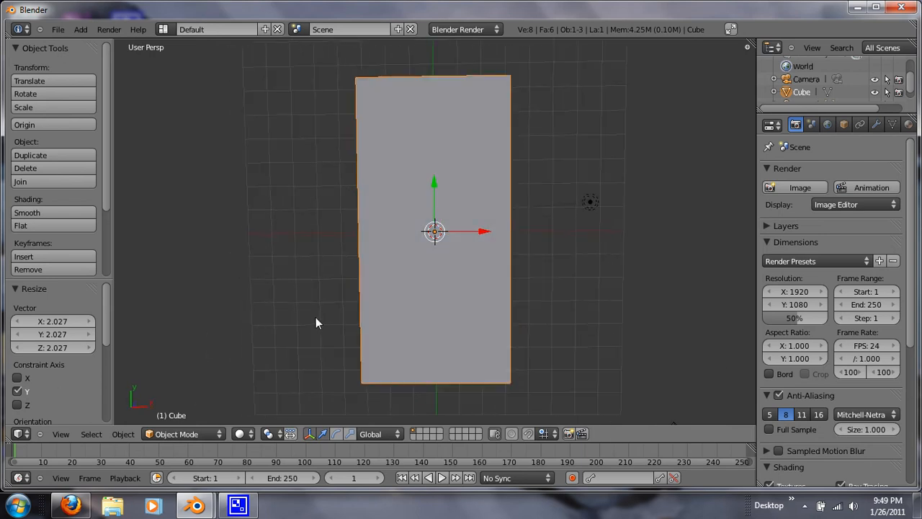
key(Tab)
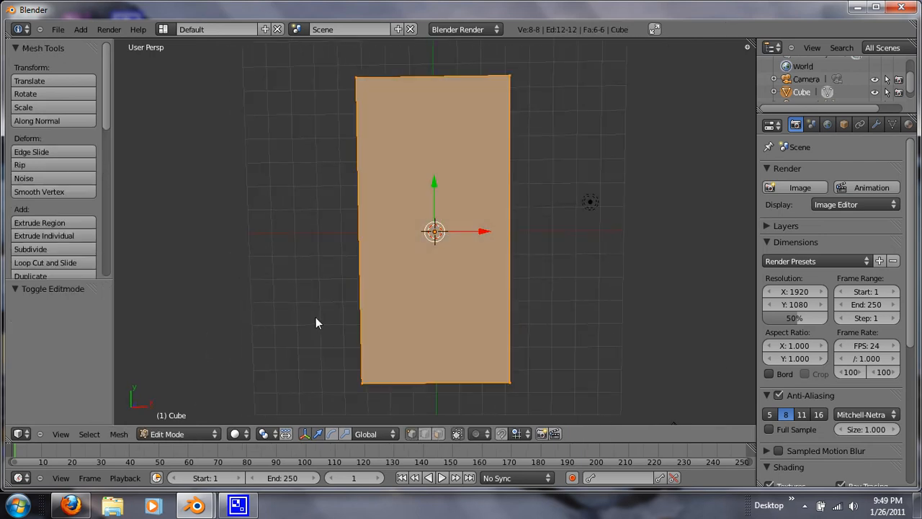
click(457, 433)
scroll(369, 99, up, 1)
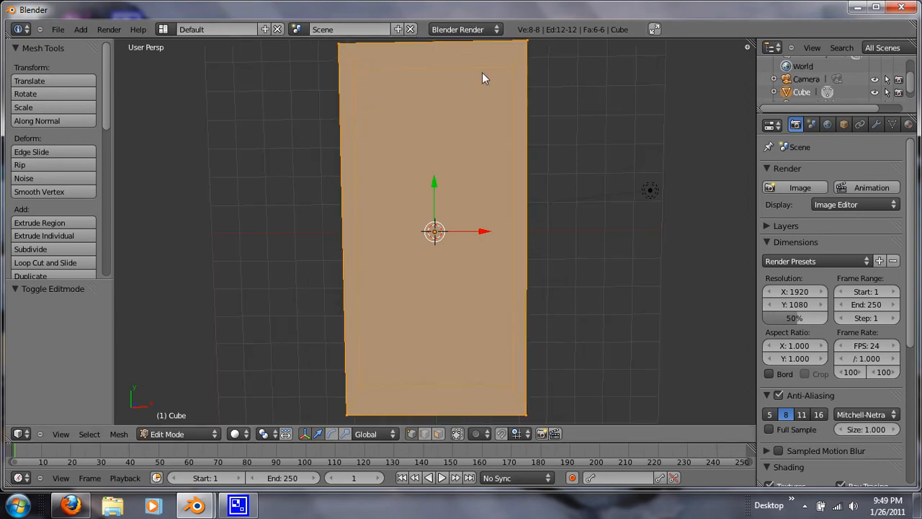
scroll(467, 126, down, 1)
key(Tab)
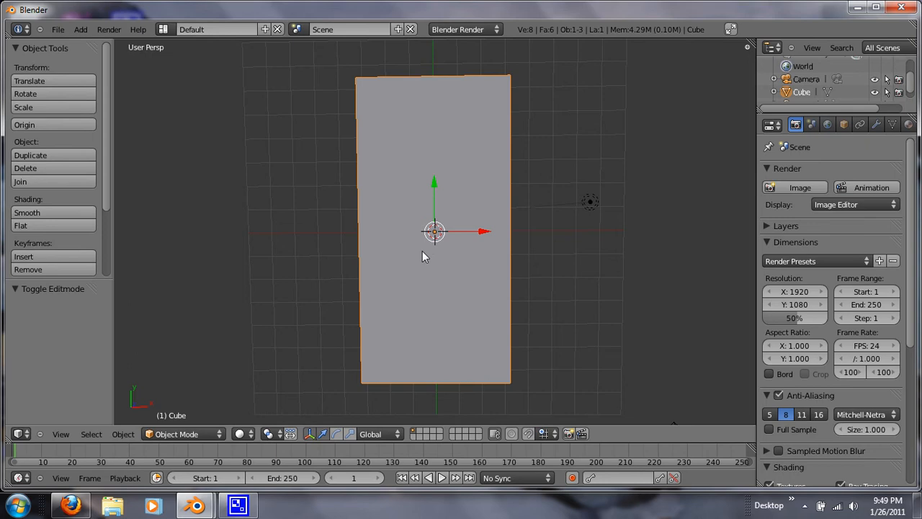
key(Tab)
- Box-select only the vertices at the foot end (negative Y) and scale them to about 0.82
key(a)
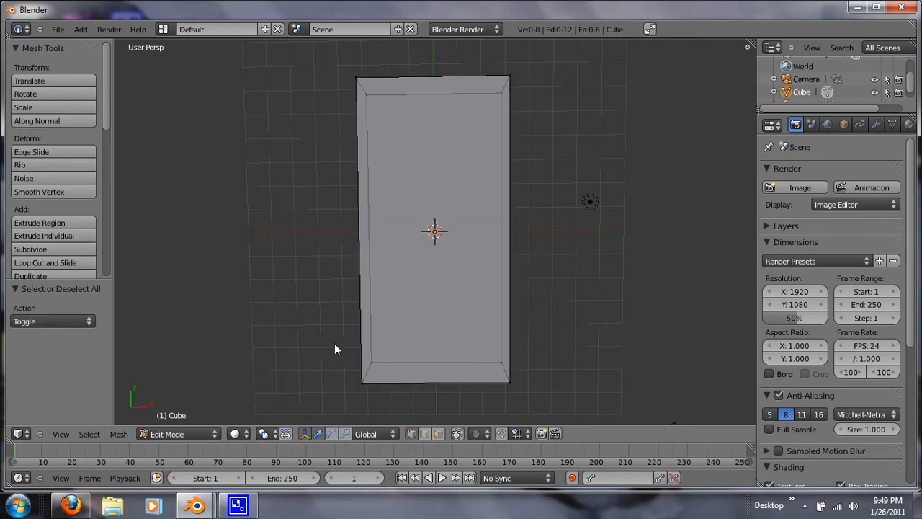
key(b)
drag(334, 338, 562, 405)
key(s)
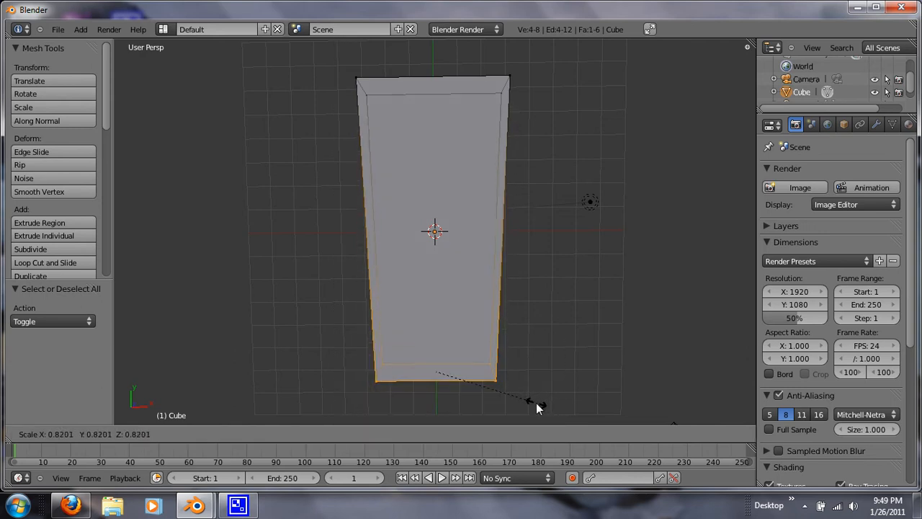
click(536, 403)
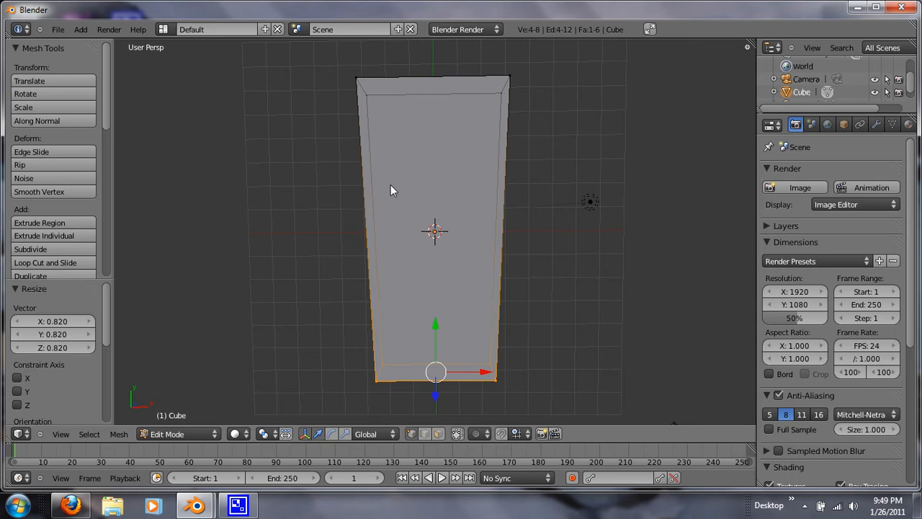
- Add a crosswise loop cut slid partway toward the head end and scale it up to about 1.22
key(ctrl+r)
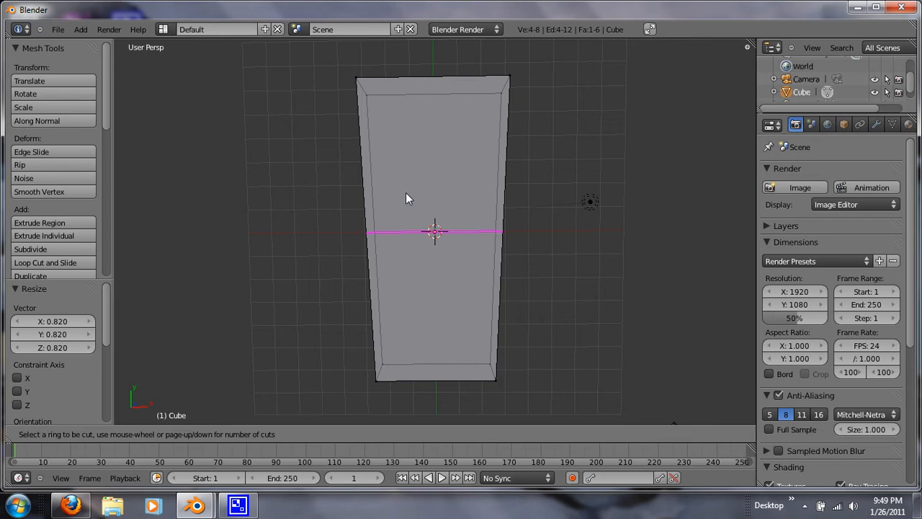
click(405, 192)
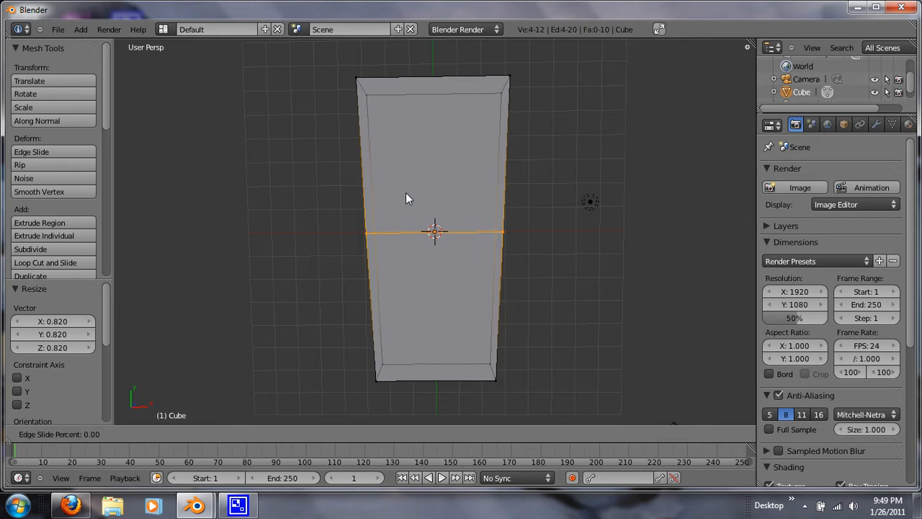
click(424, 147)
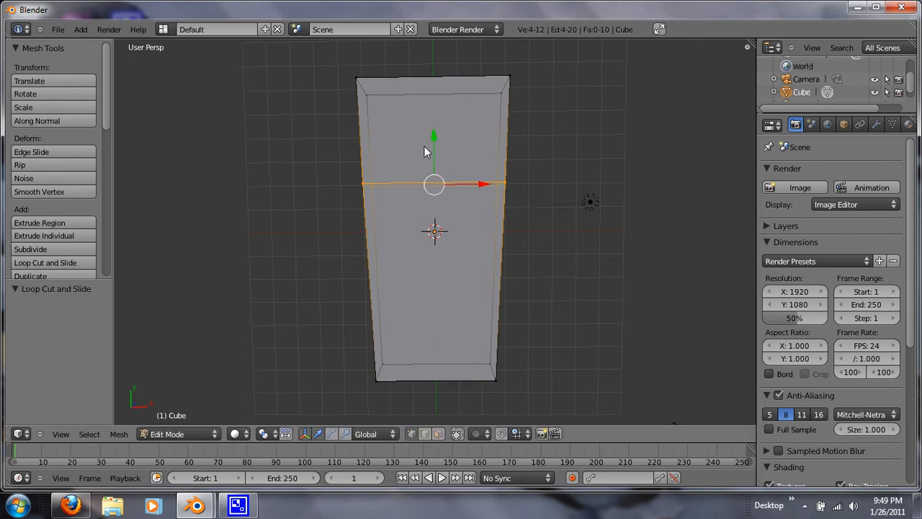
key(s)
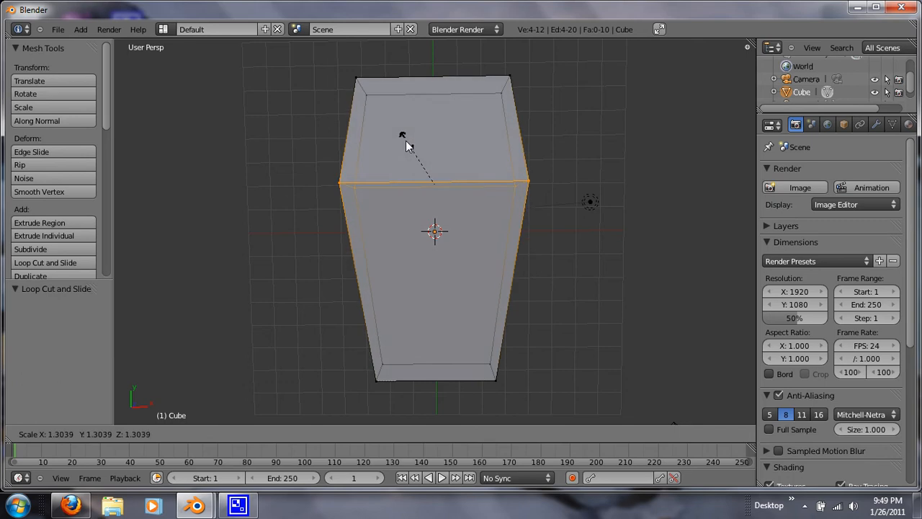
click(409, 144)
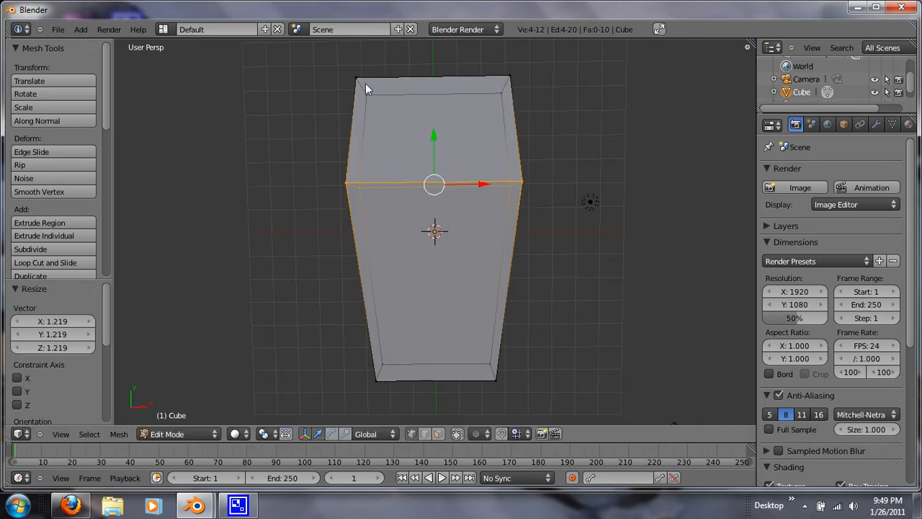
- Box-select only the vertices at the head end (positive Y) and scale them down to about 0.84
key(a)
key(b)
drag(343, 61, 542, 103)
key(s)
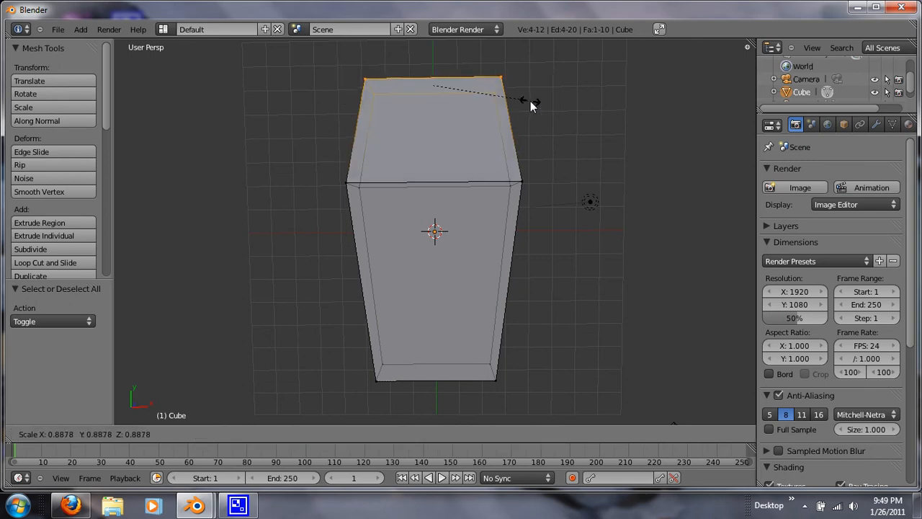
click(526, 99)
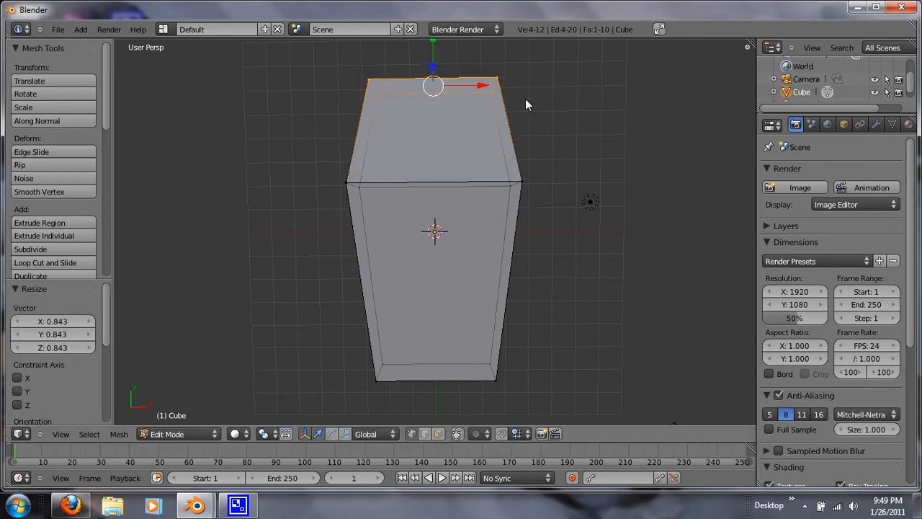
mouse_move(542, 268)
middle_down()
mouse_move(390, 271)
mouse_move(543, 284)
mouse_move(514, 265)
mouse_move(533, 262)
mouse_move(544, 274)
middle_up()
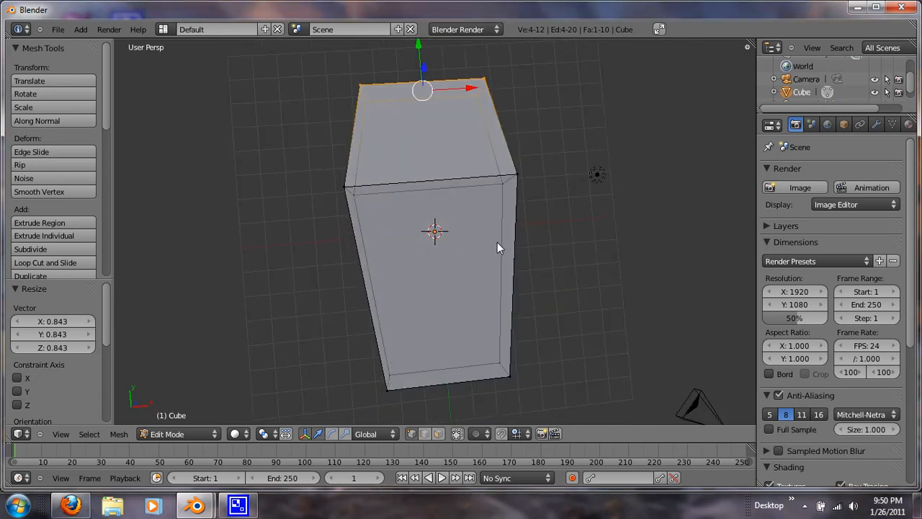
- Narrow the whole box in Object Mode by scaling it along the X axis to about 0.8, and return to Edit Mode
key(Tab)
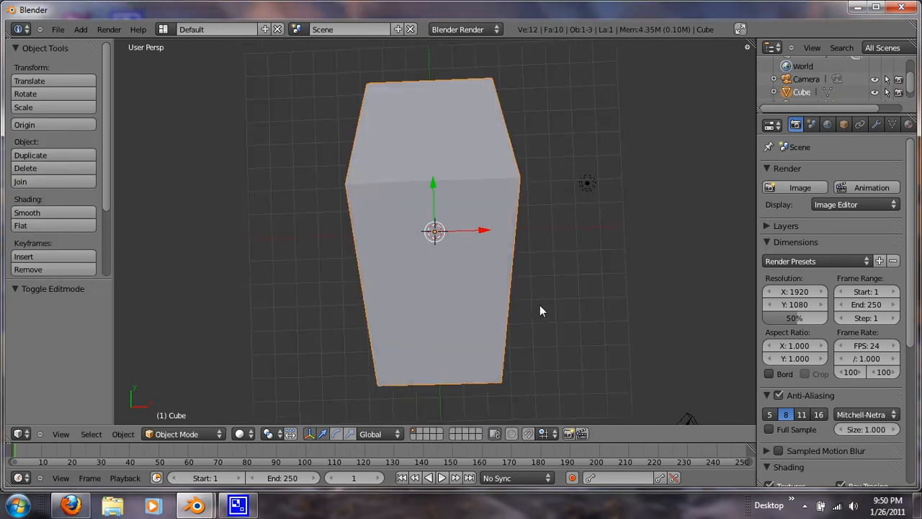
key(s)
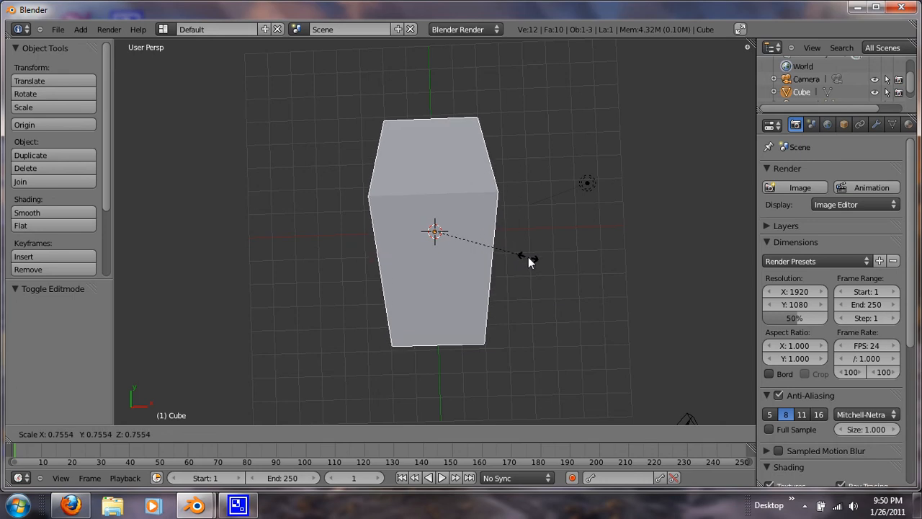
key(x)
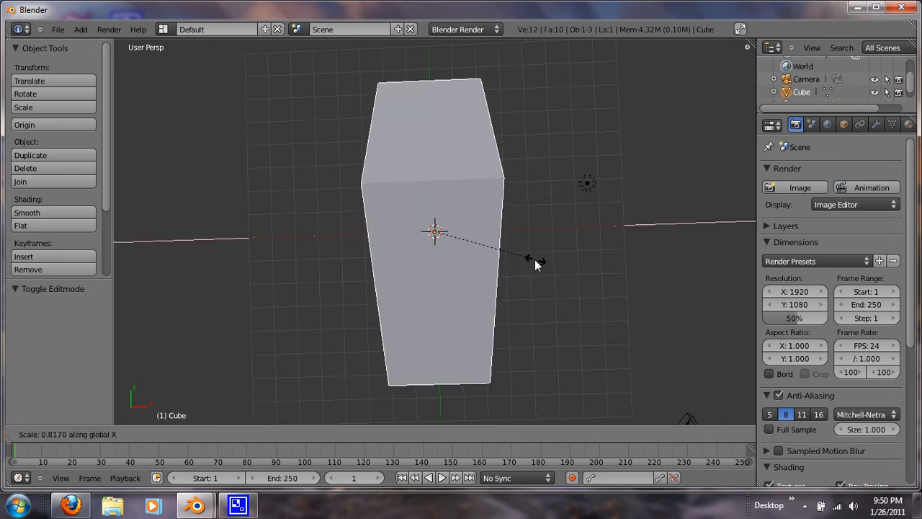
click(531, 263)
key(Tab)
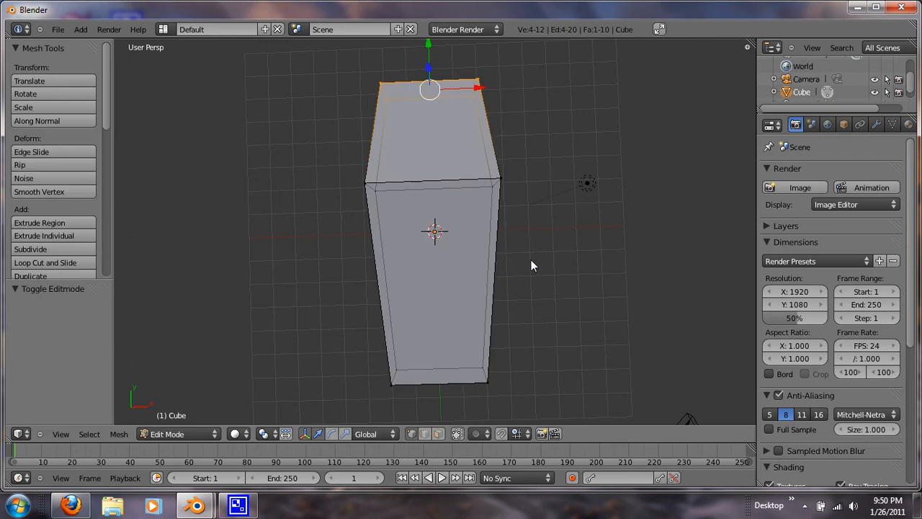
middle_drag(453, 281, 456, 277)
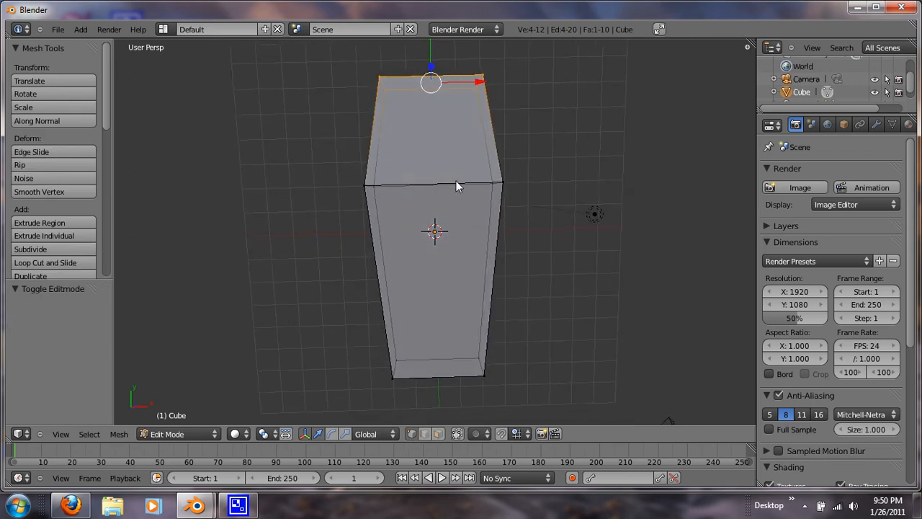
key(ctrl+e)
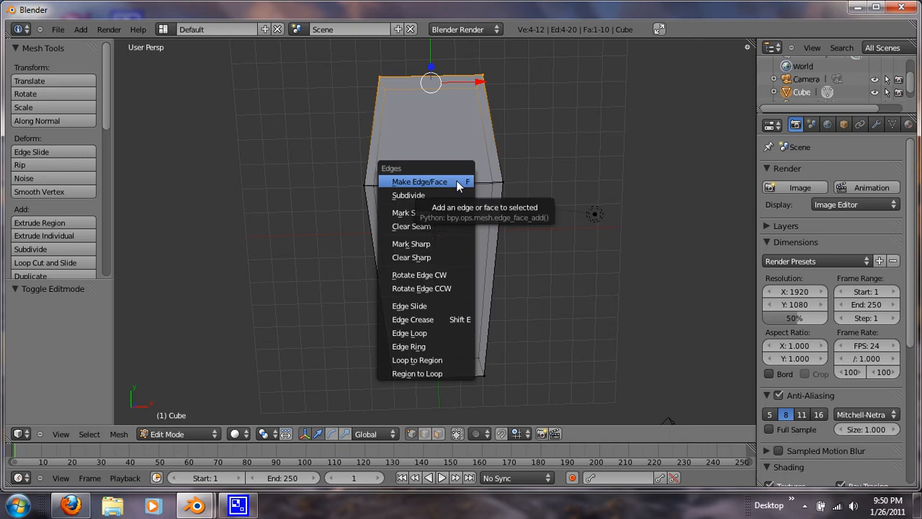
click(450, 304)
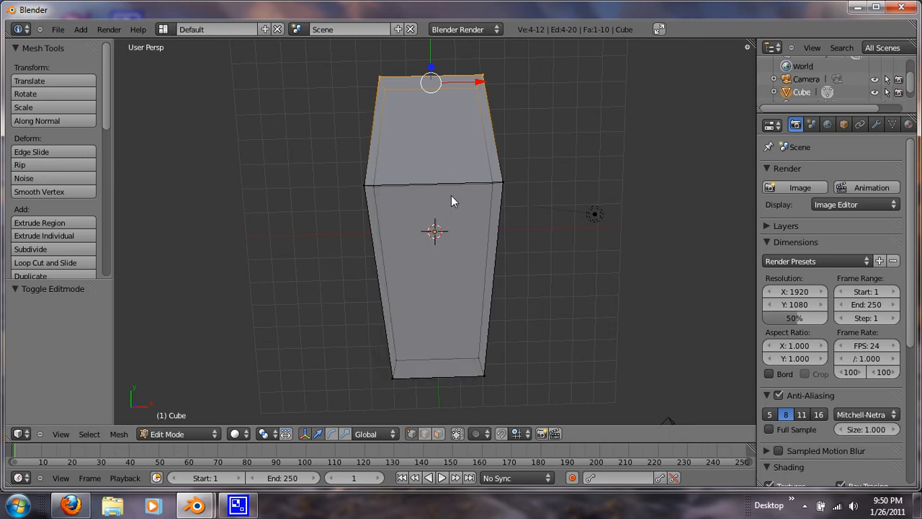
- Edge-slide only the widest crosswise loop toward the head end by a factor of -0.150 and scale it to about 1.06
key(a)
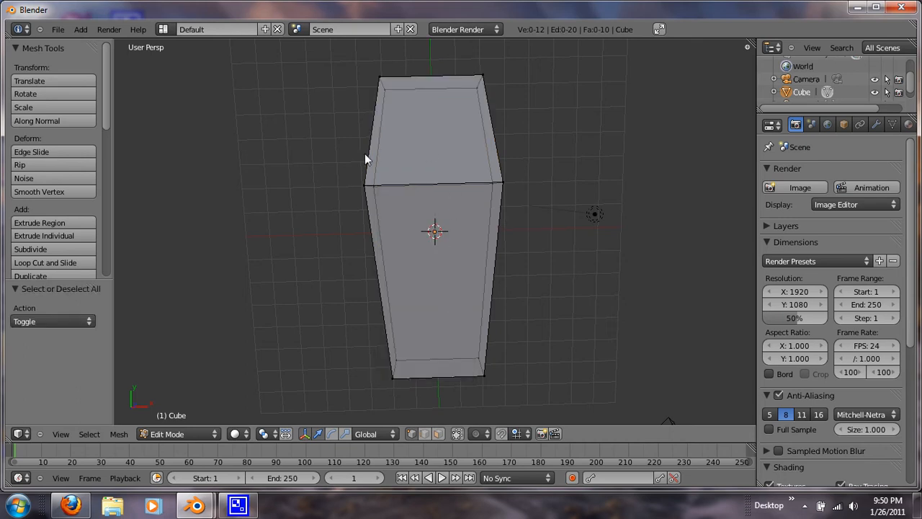
key(b)
drag(363, 163, 553, 212)
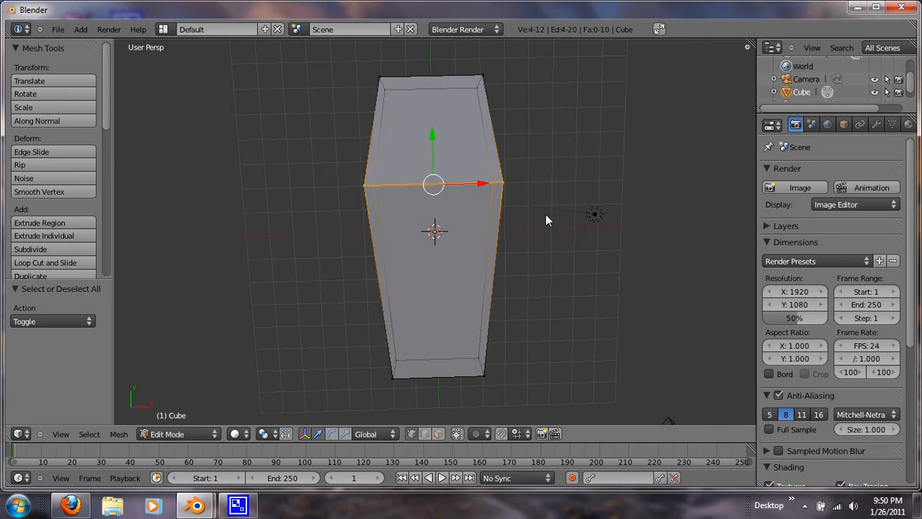
key(ctrl+e)
click(541, 213)
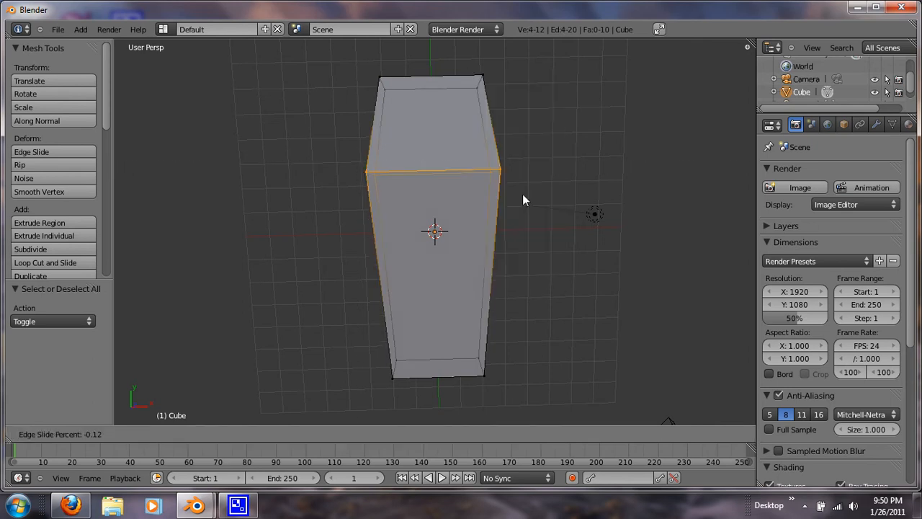
click(536, 189)
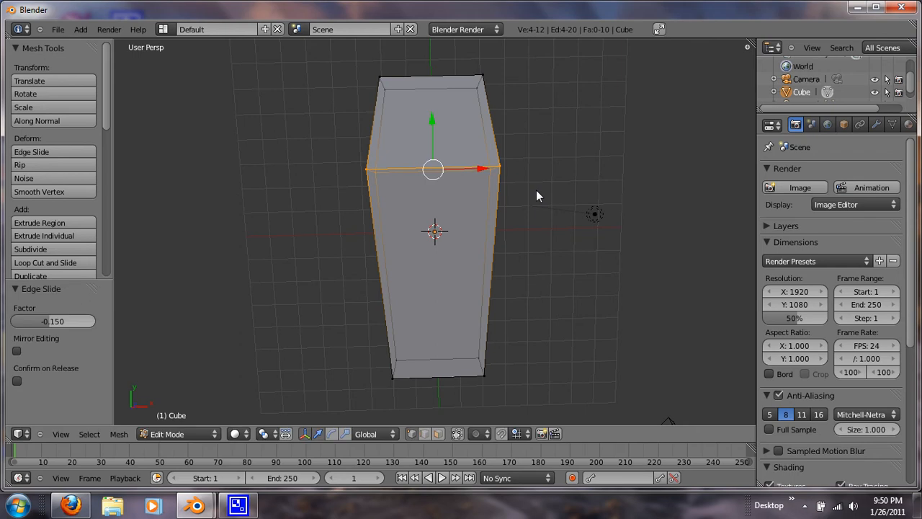
key(s)
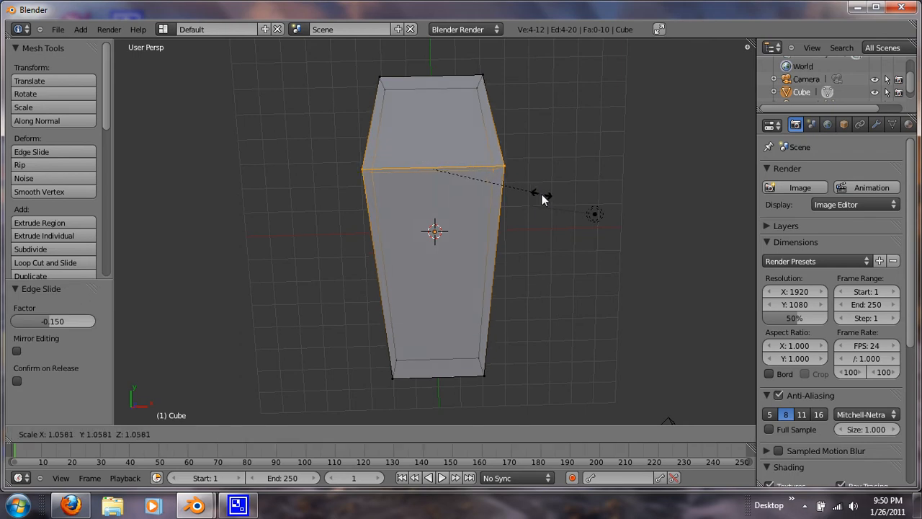
click(542, 199)
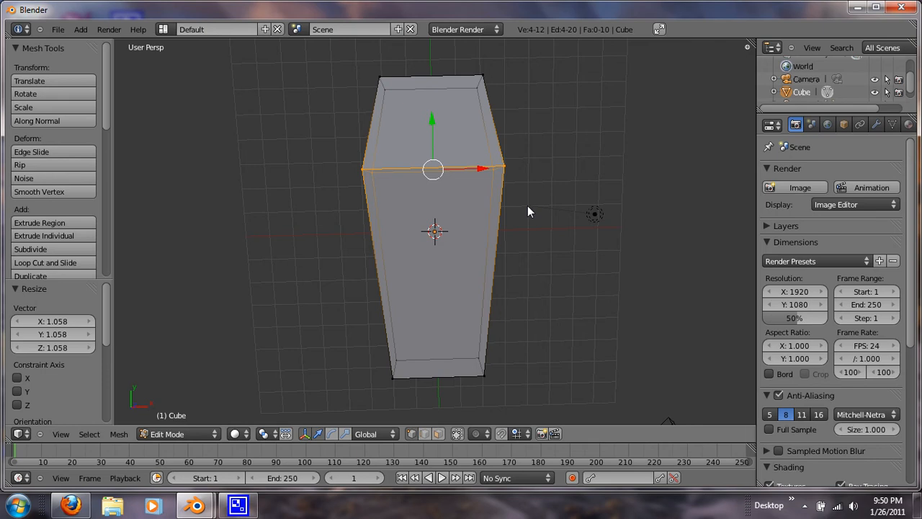
- Add a centered horizontal loop cut running around the sides of the coffin at mid-height
middle_drag(528, 209, 538, 261)
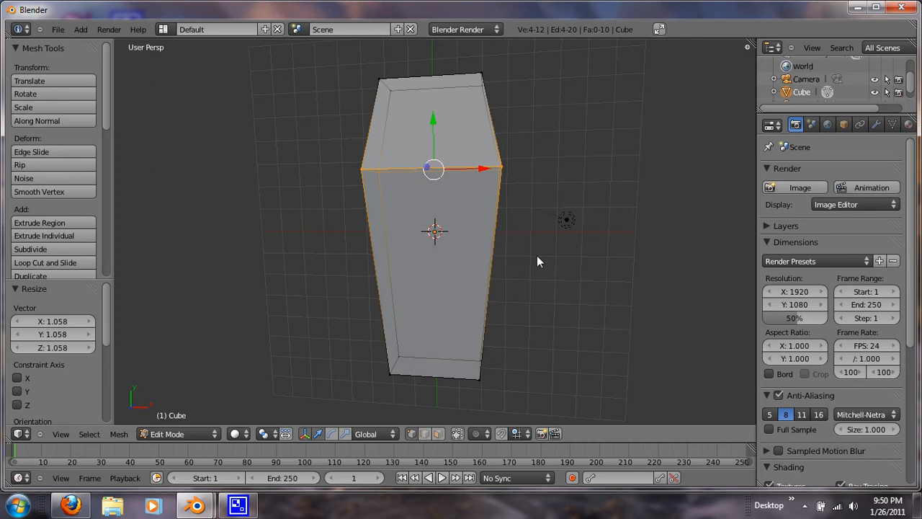
middle_drag(546, 362, 567, 248)
key(KP_3)
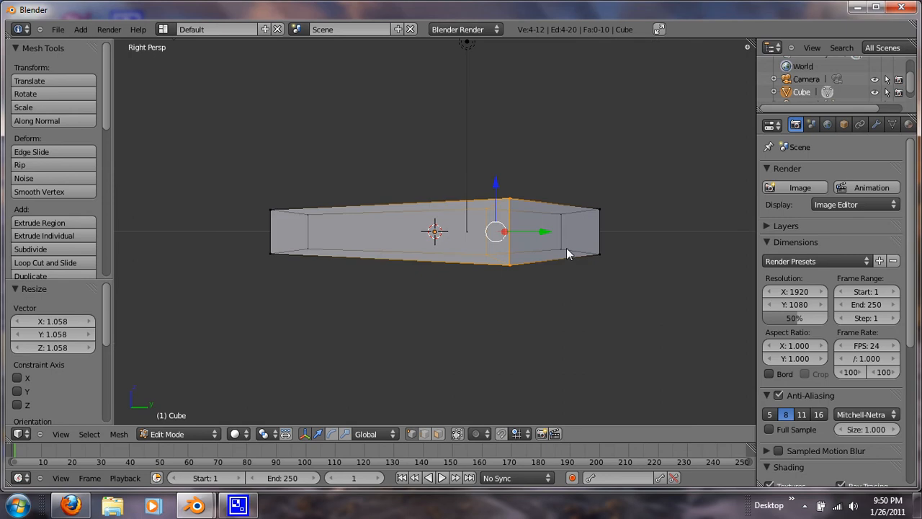
key(a)
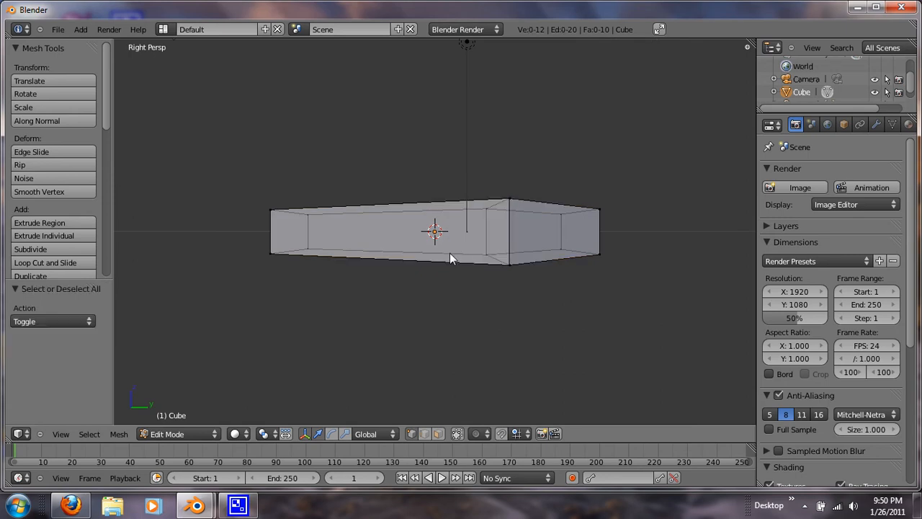
key(ctrl+r)
click(489, 238)
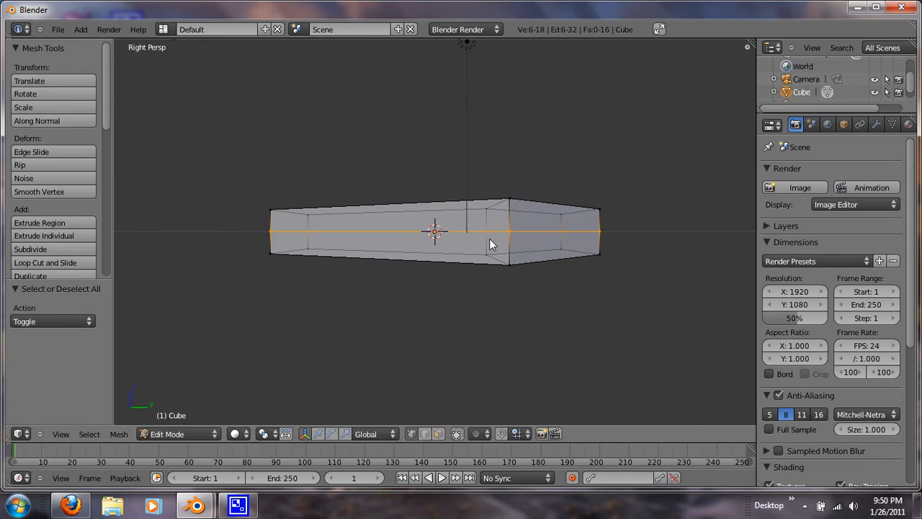
right_click(489, 238)
- Box-select the upper half of the coffin down to the mid-height loop and separate the selection into its own object
middle_drag(453, 247, 399, 259)
key(b)
drag(255, 143, 664, 220)
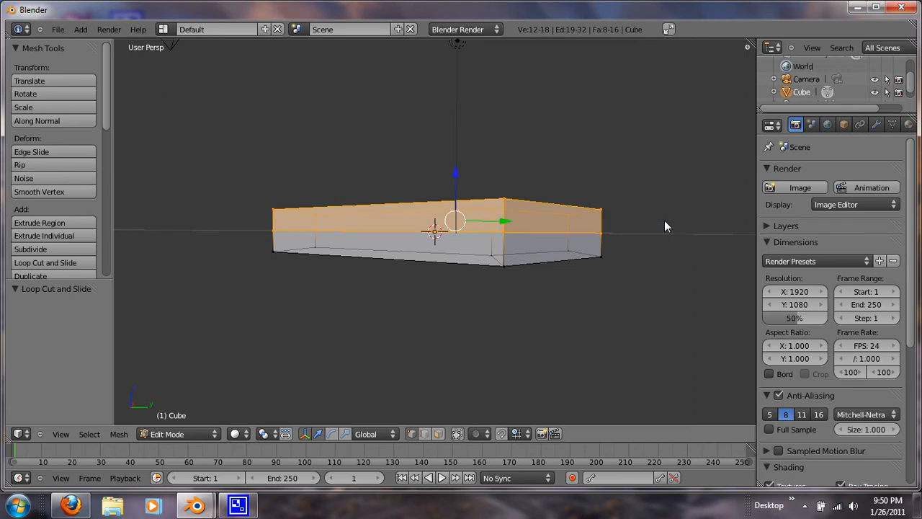
middle_drag(443, 219, 469, 230)
key(p)
click(461, 242)
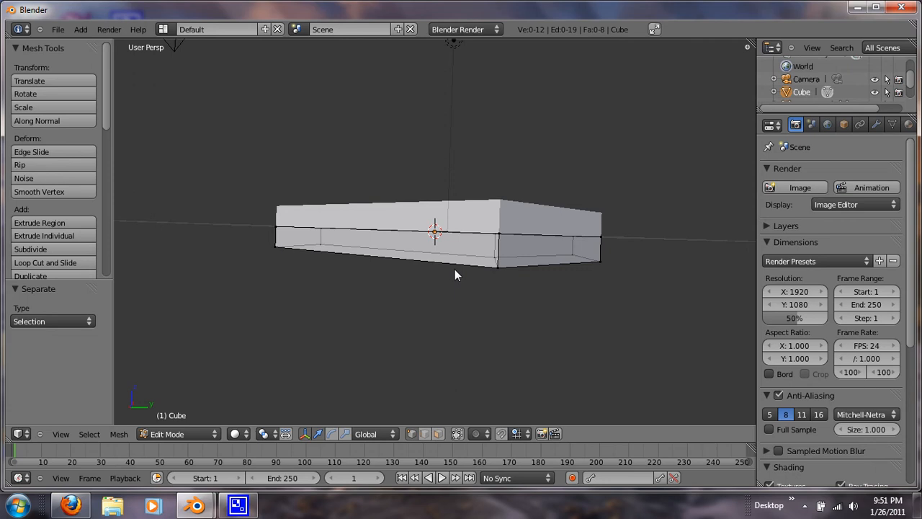
- Leave Edit Mode on the lower half, select the separated upper half and enter Edit Mode on it
key(Tab)
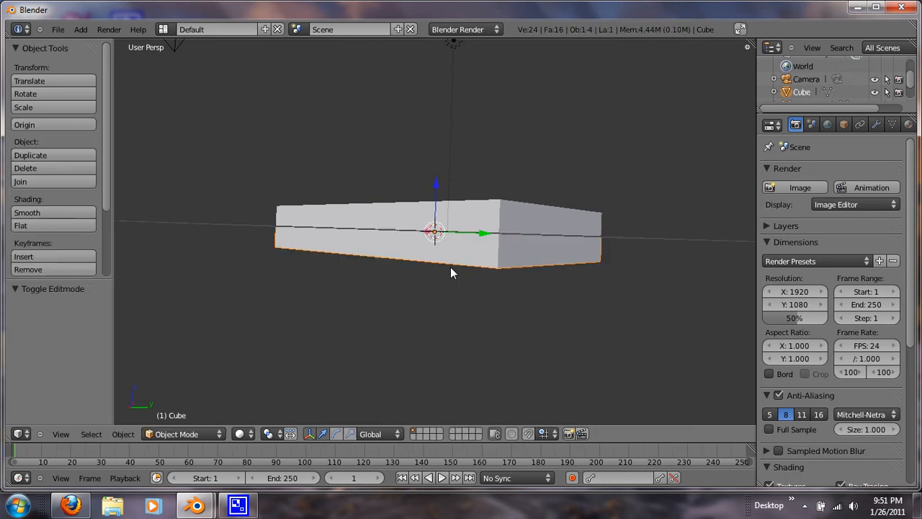
middle_drag(442, 263, 457, 227)
right_click(457, 226)
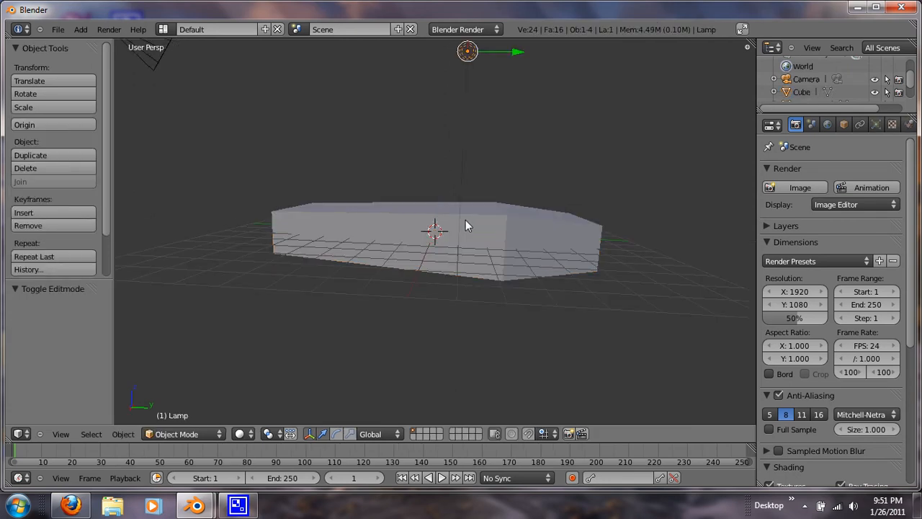
right_click(466, 221)
key(Tab)
- Rotate the whole lid mesh about -18.55° around the global Y axis
middle_drag(432, 236, 432, 281)
key(r)
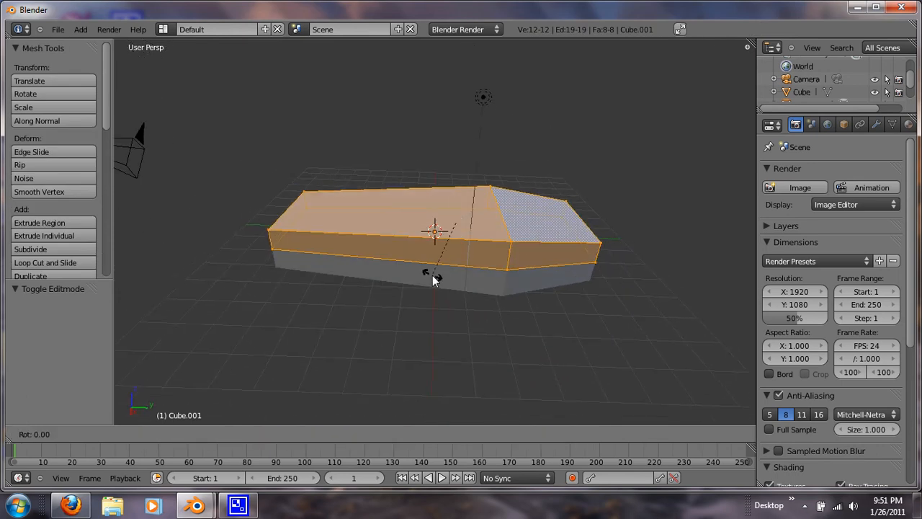
key(y)
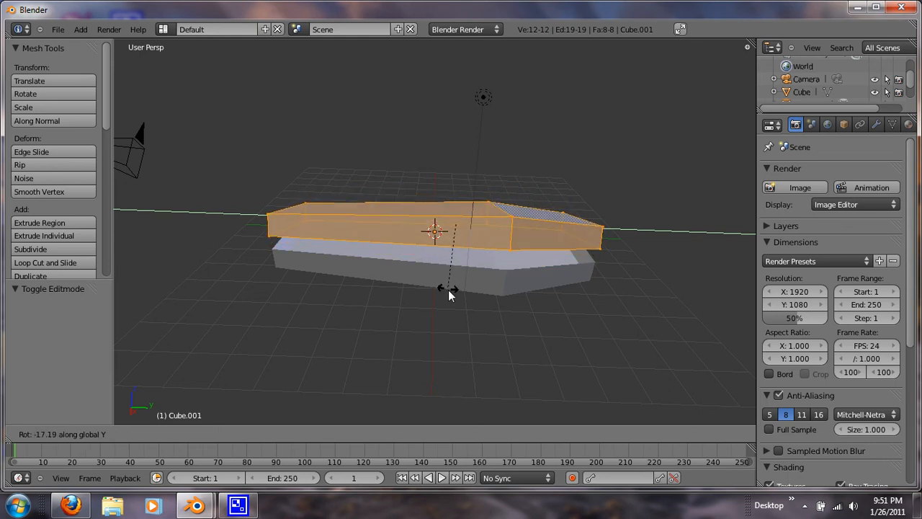
click(448, 291)
click(237, 505)
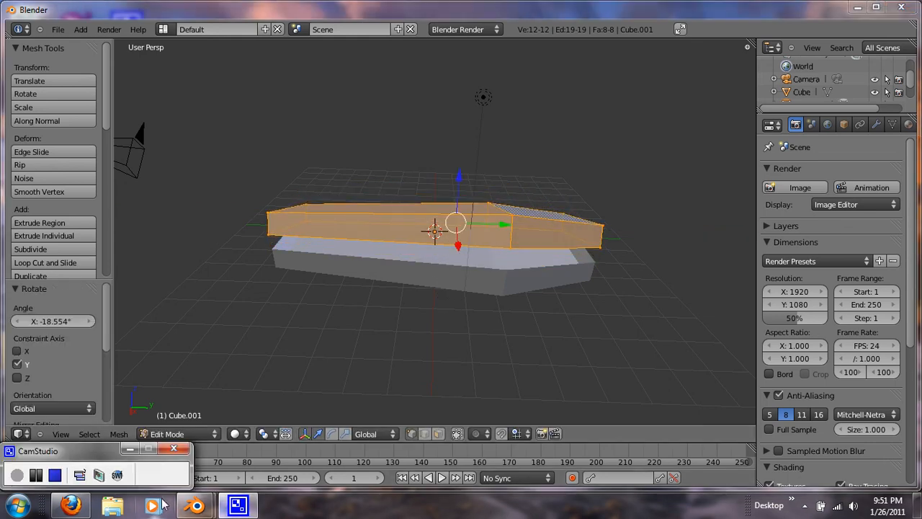
click(36, 475)
click(16, 475)
scroll(102, 381, down, 4)
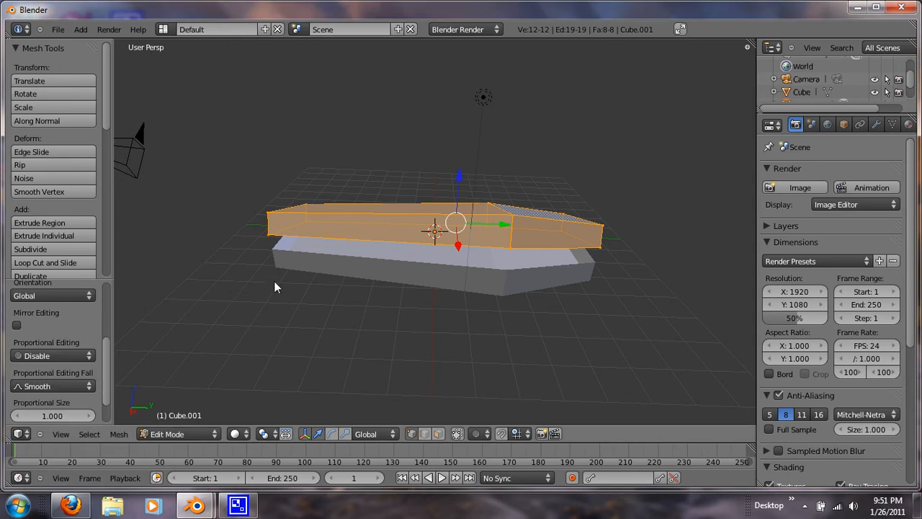
- Raise the tilted lid about 0.52 along the global Z axis, working from the left side view
key(ctrl+KP_3)
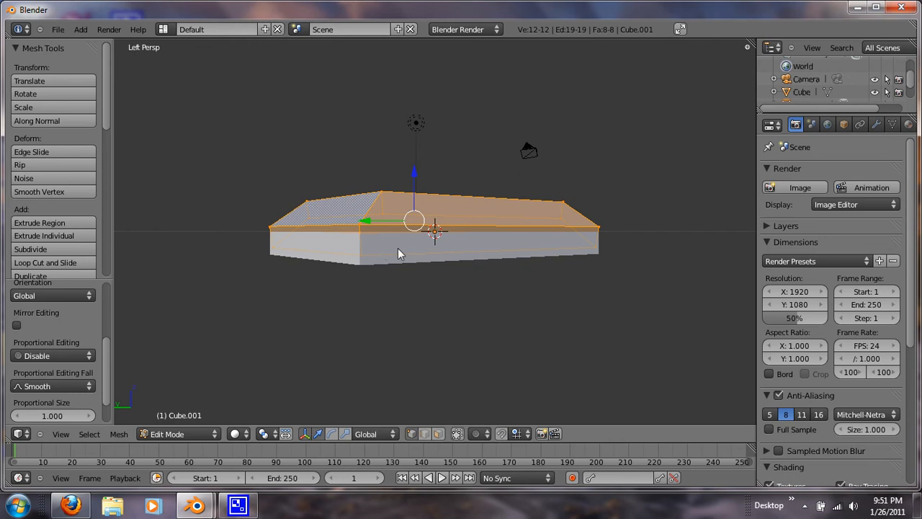
key(g)
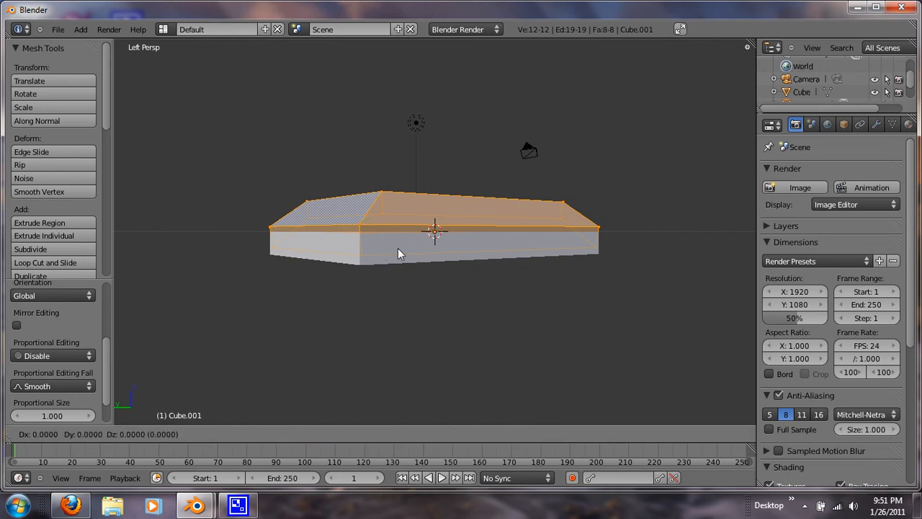
key(z)
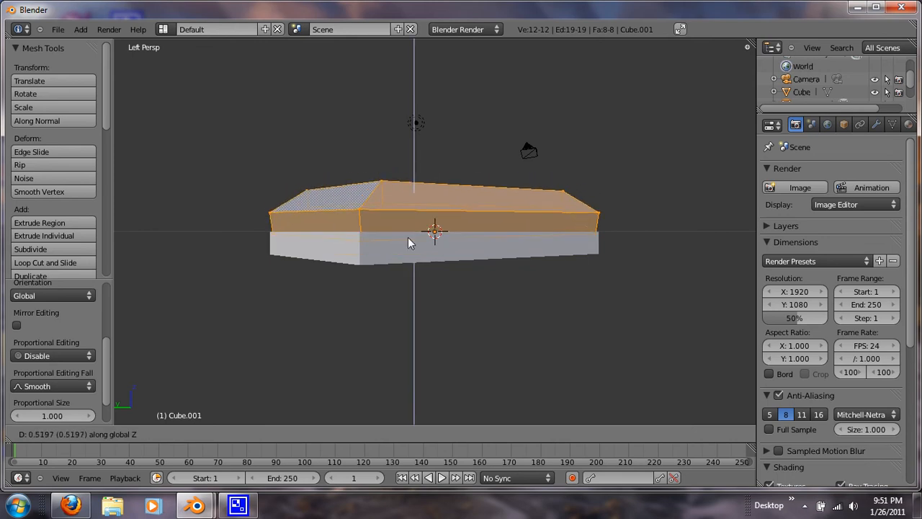
click(407, 239)
- Switch to face selection, pick the lid's long foot-end top face, and limit selection to visible geometry
middle_drag(408, 237, 462, 390)
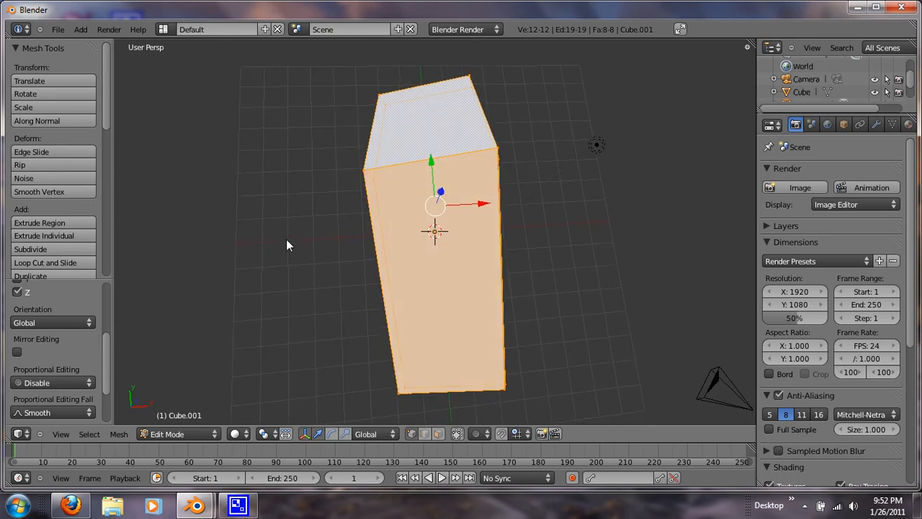
middle_drag(286, 246, 298, 220)
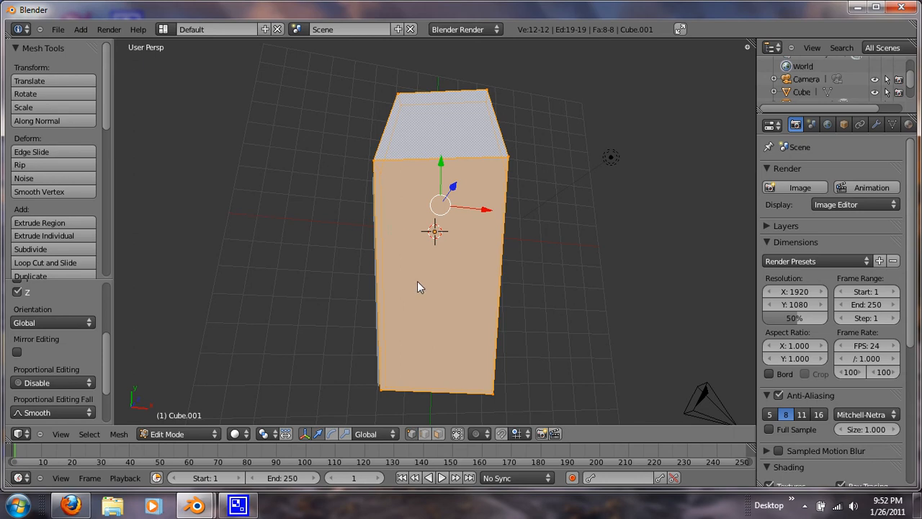
click(436, 434)
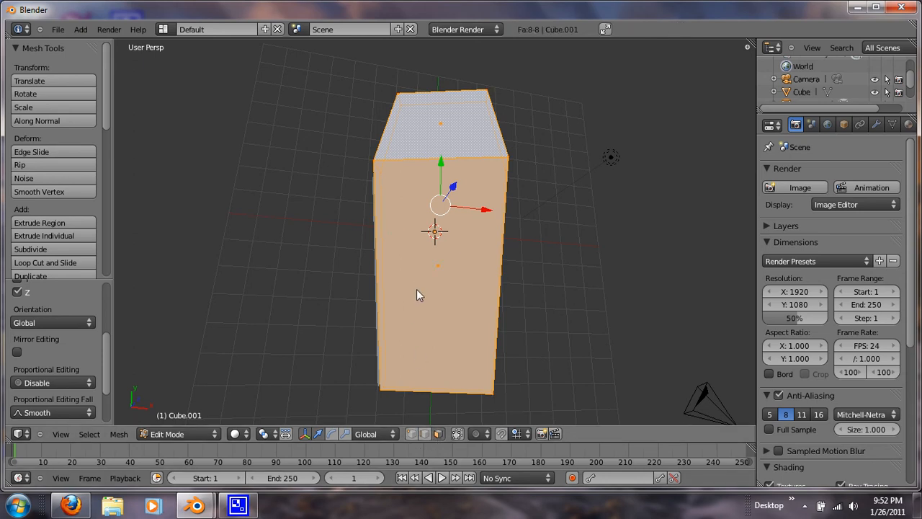
right_click(416, 289)
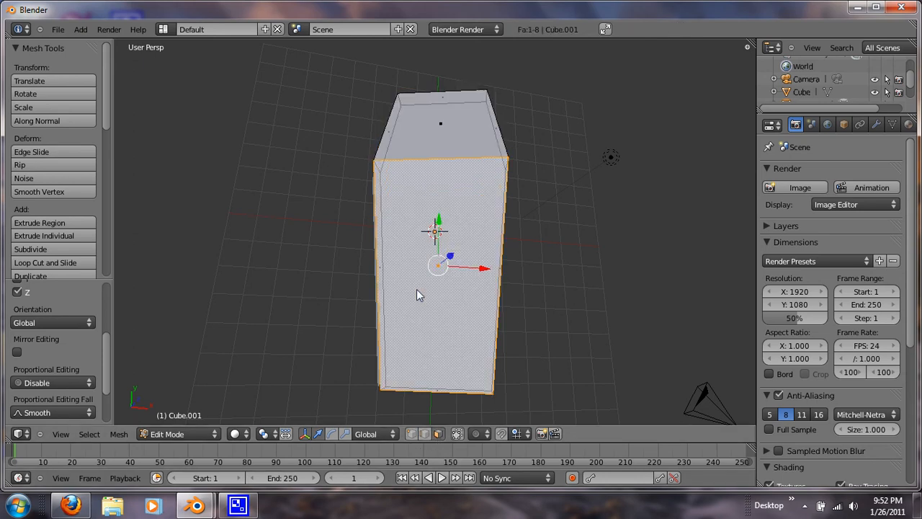
click(458, 433)
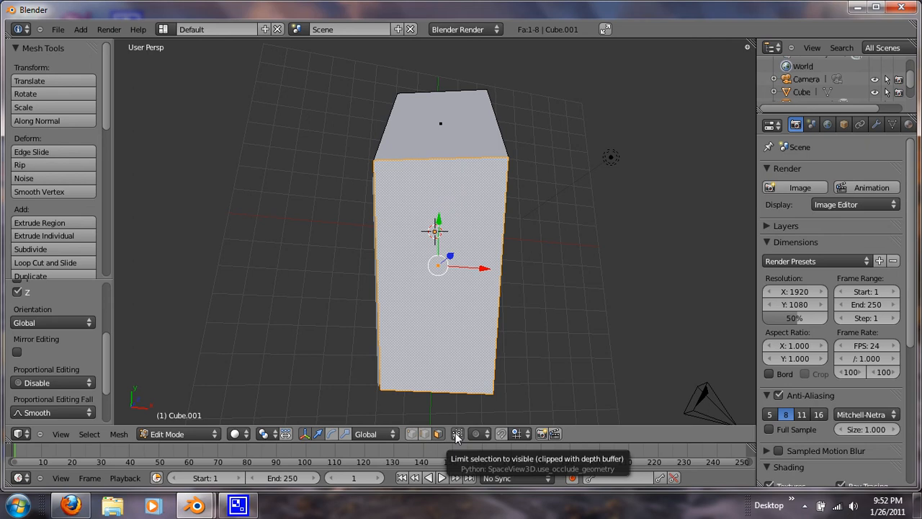
middle_drag(449, 344, 437, 366)
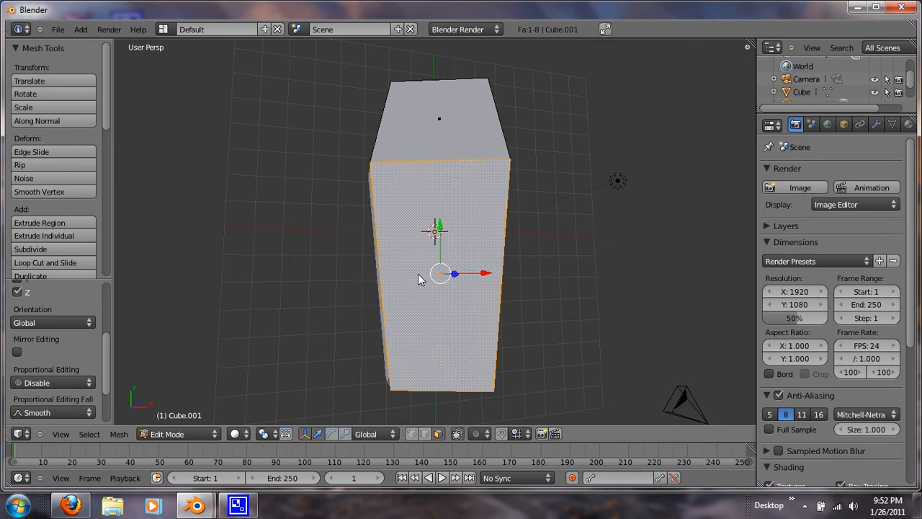
- Add two crosswise loop cuts to the lid's long section, one just below the shoulder edge and one near the foot edge
key(ctrl+r)
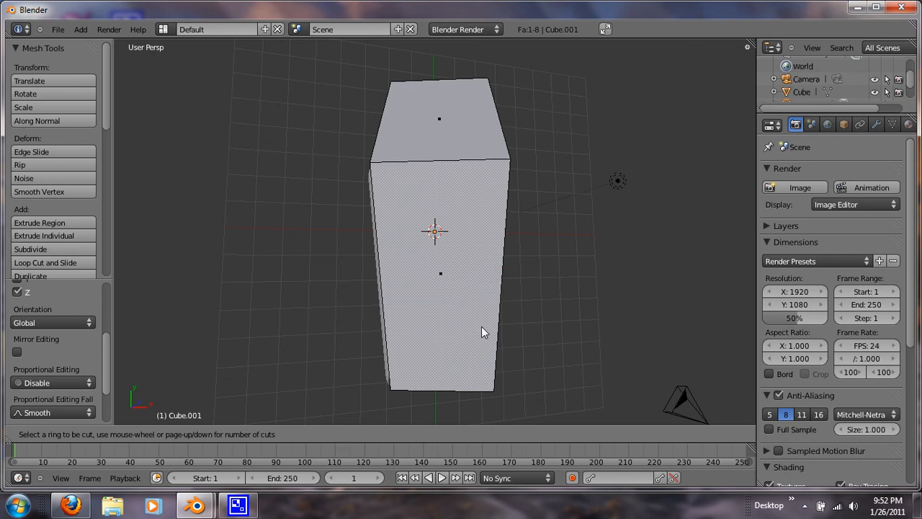
click(503, 291)
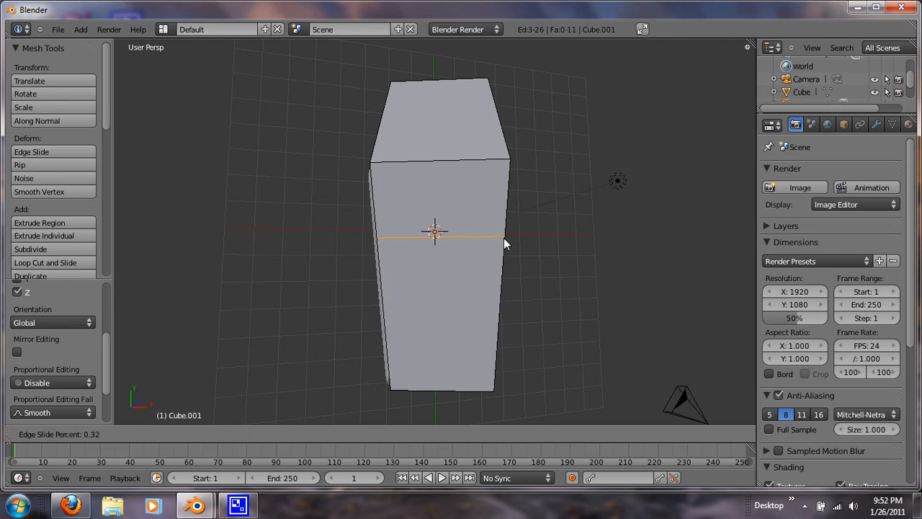
click(524, 184)
key(ctrl+r)
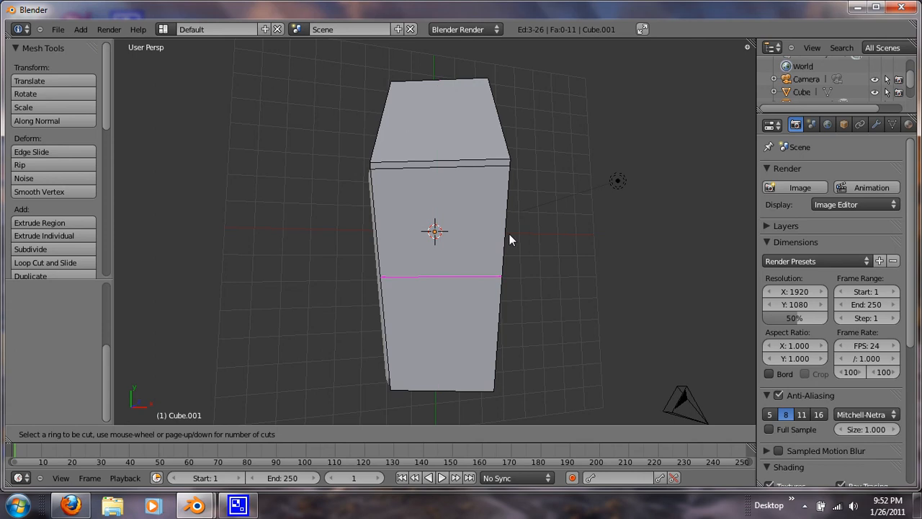
click(509, 238)
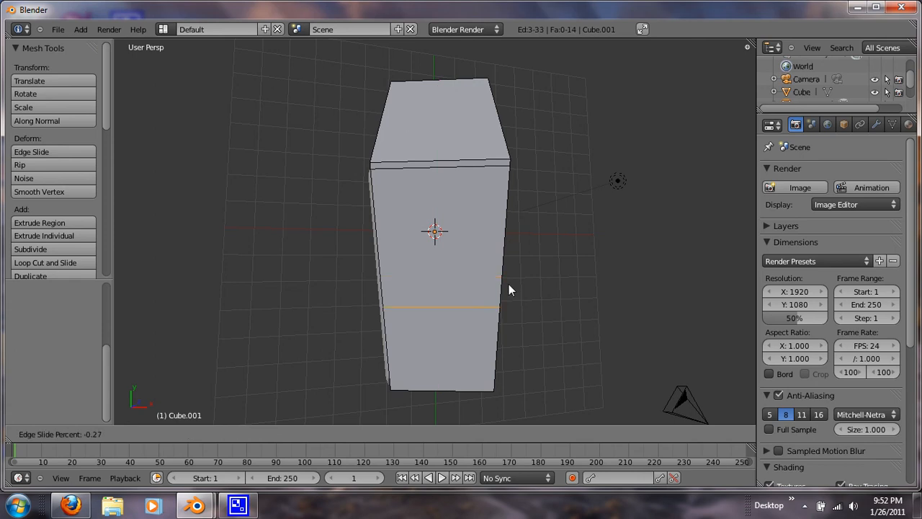
click(505, 337)
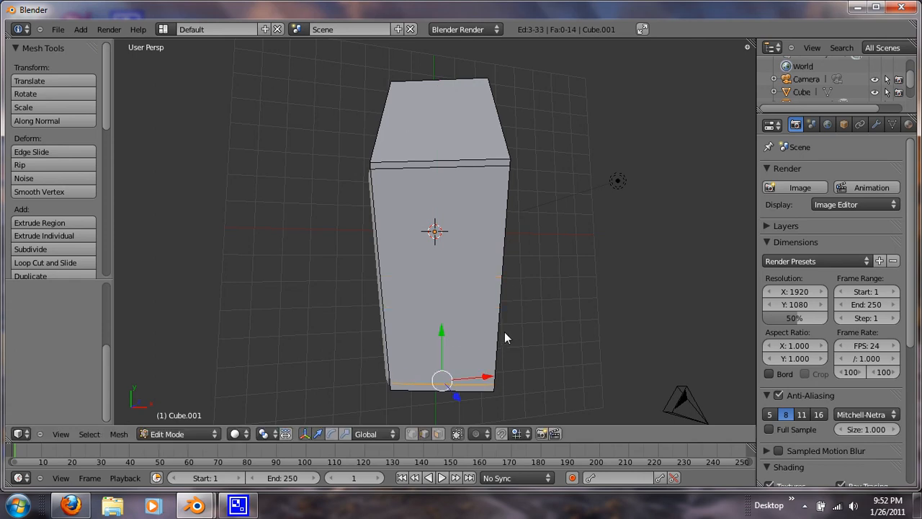
- Add two lengthwise loop cuts along the lid, each slid close to one of its long outer edges
key(ctrl+r)
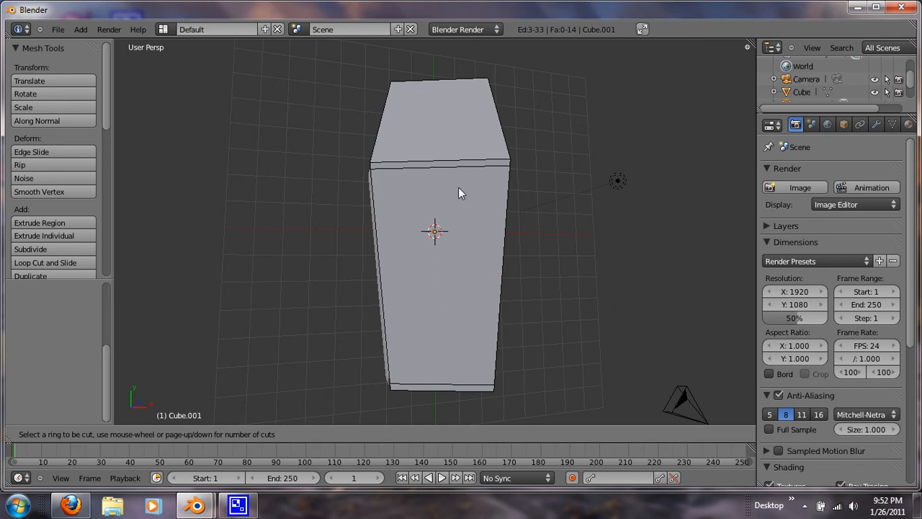
click(443, 173)
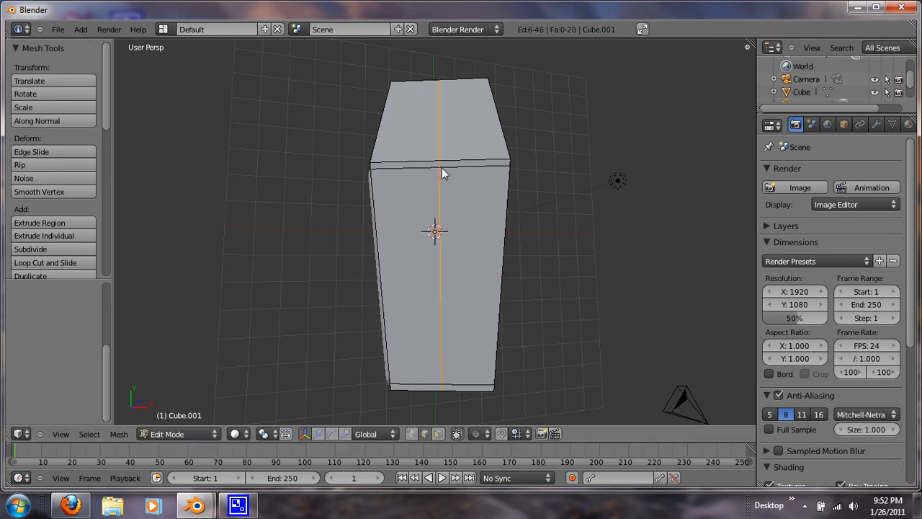
click(391, 165)
key(ctrl+r)
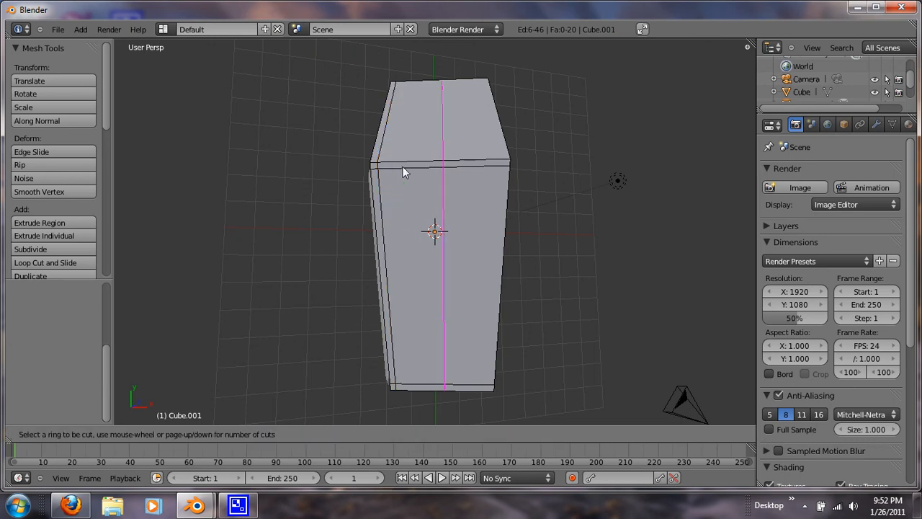
click(421, 169)
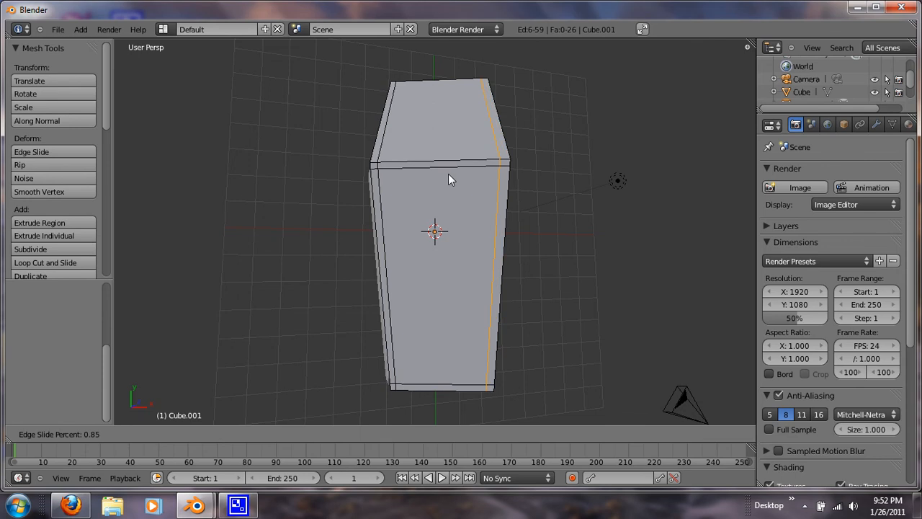
click(450, 173)
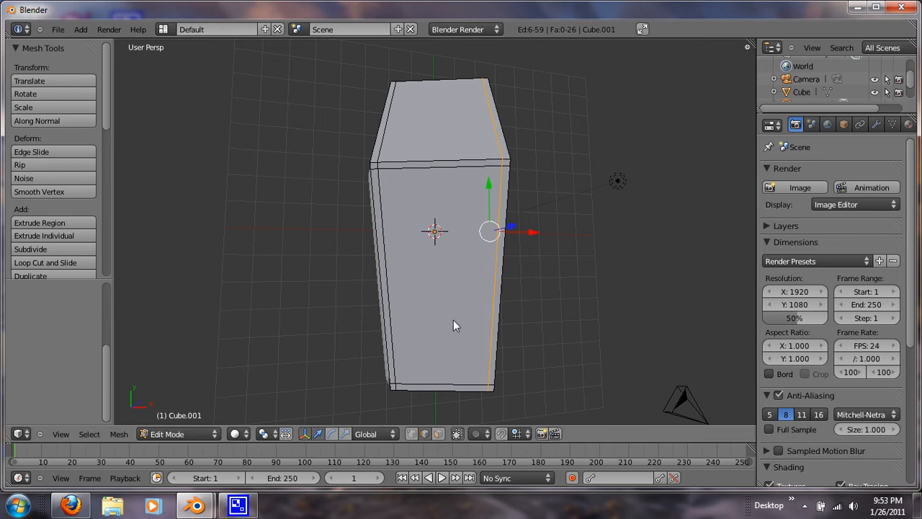
- Select the inner top face of the lid's long section and extrude it about 0.25 inward along its normal
click(439, 434)
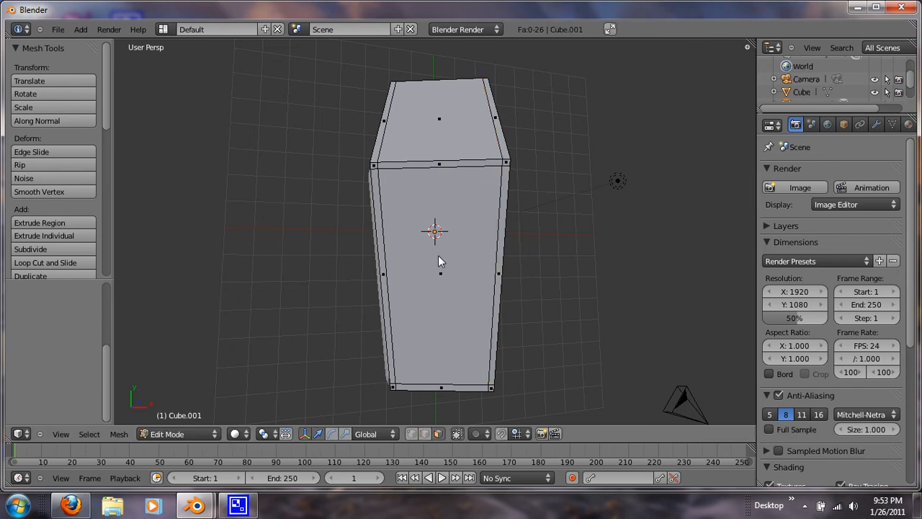
right_click(438, 235)
middle_drag(442, 295, 343, 266)
key(e)
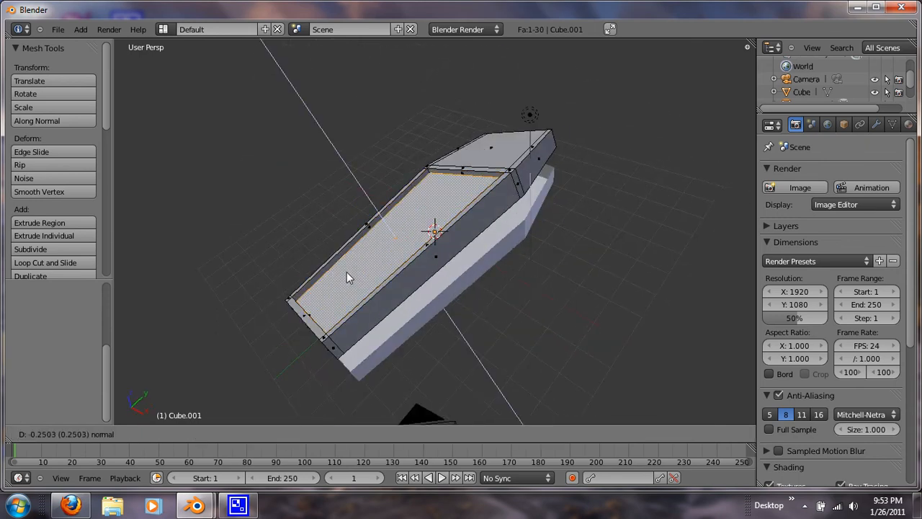
click(347, 272)
- Add two crosswise loop cuts to the lid's head section, one beside the shoulder edge and one near the head edge
middle_drag(353, 268, 404, 320)
middle_drag(456, 146, 457, 165)
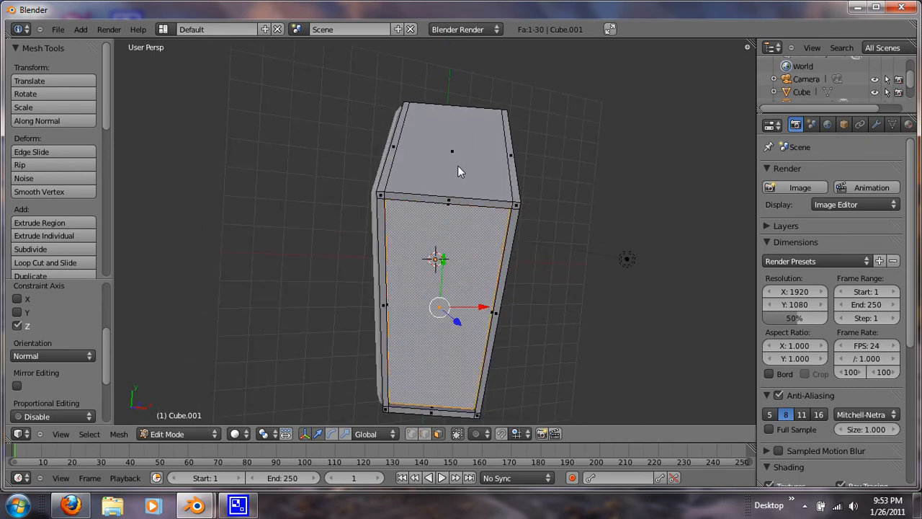
right_click(454, 143)
scroll(452, 155, up, 1)
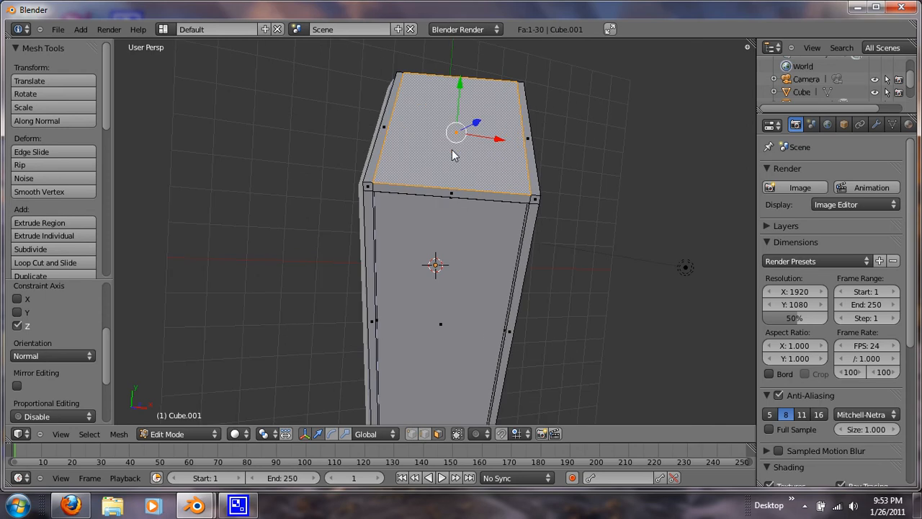
key(ctrl+r)
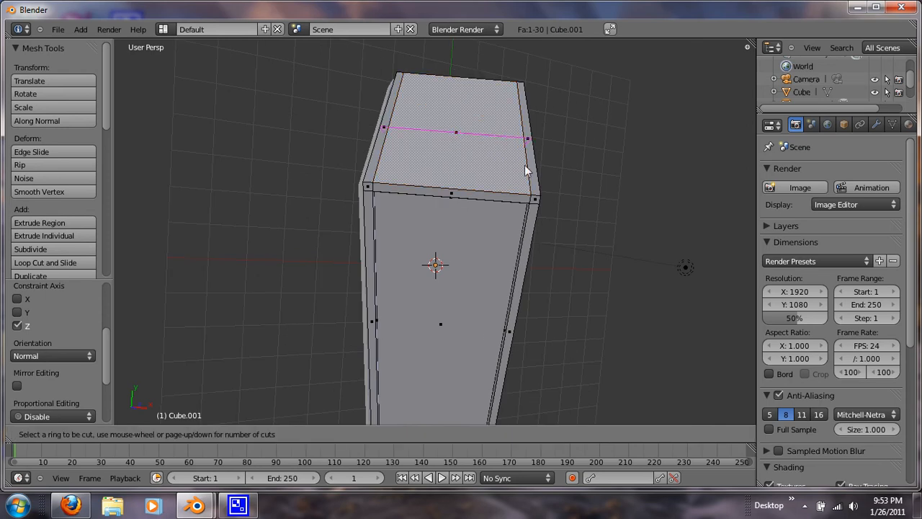
click(512, 154)
right_click(512, 154)
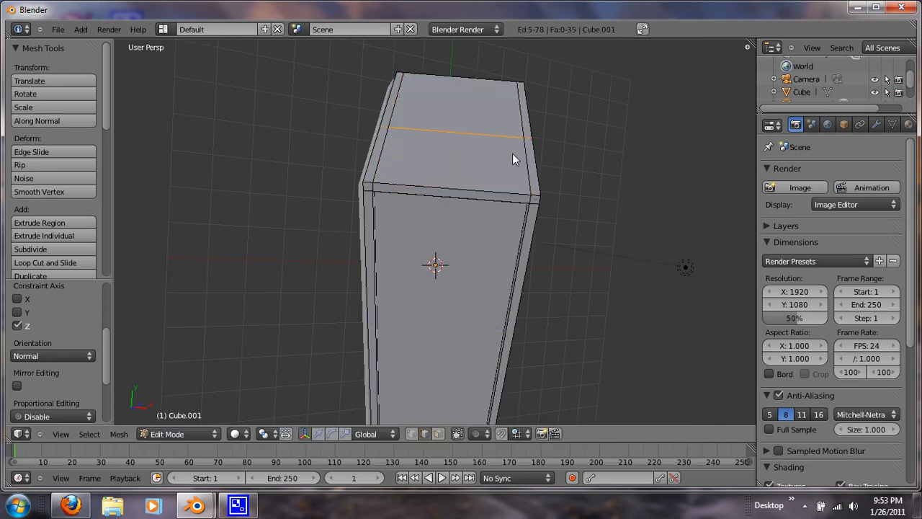
click(517, 199)
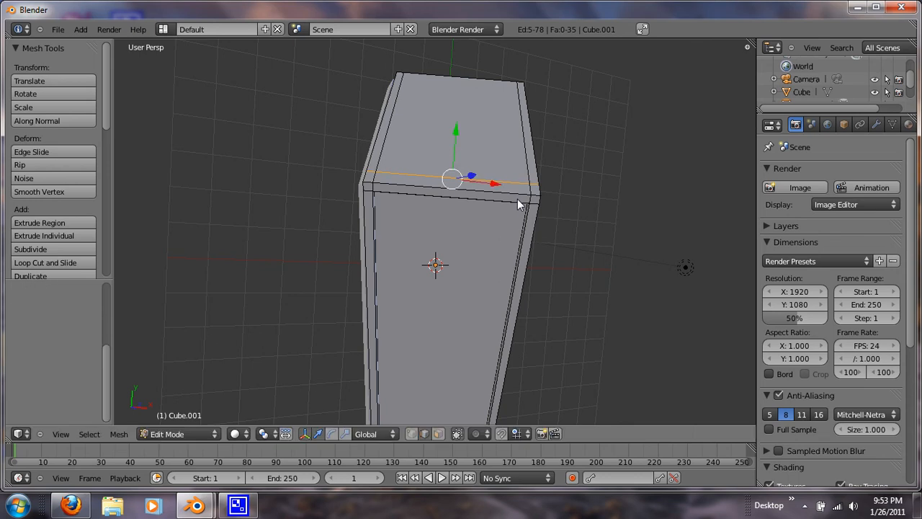
key(ctrl+r)
click(515, 151)
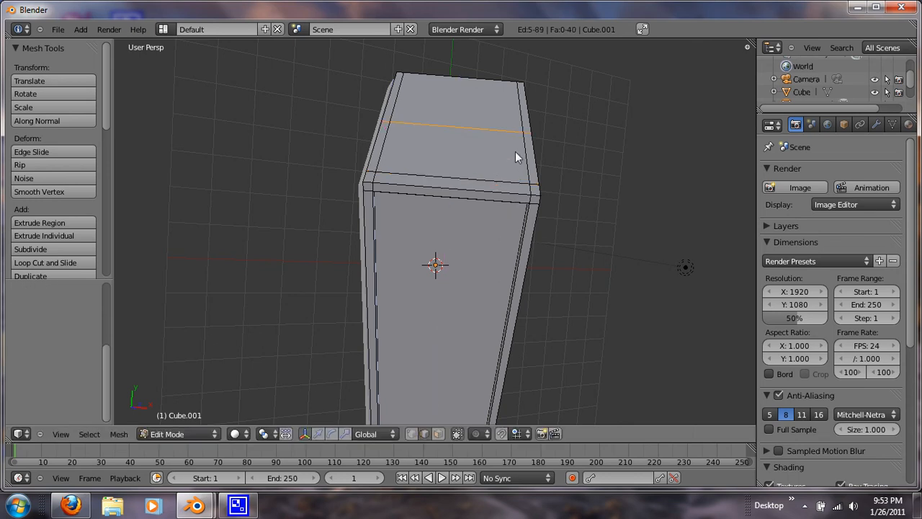
click(514, 110)
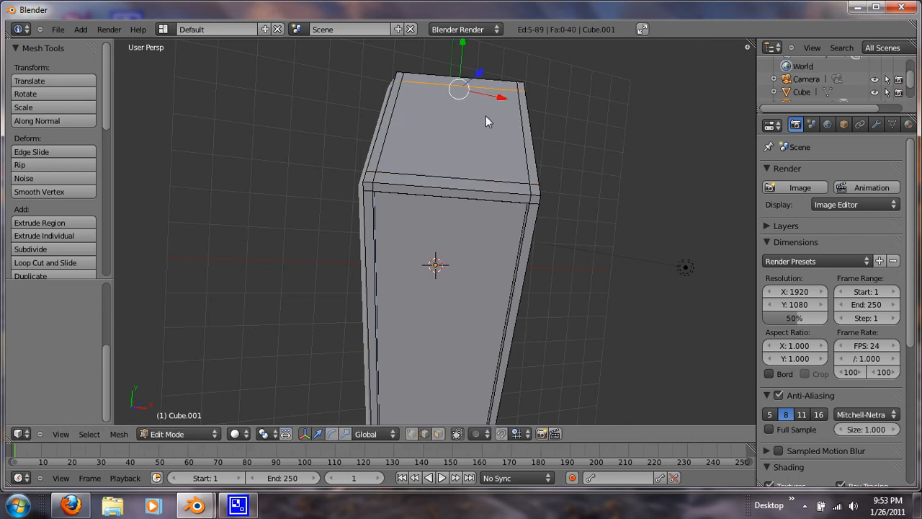
- Select the inner top face of the lid's head section and extrude it about 0.29 inward along its normal
click(438, 432)
right_click(443, 166)
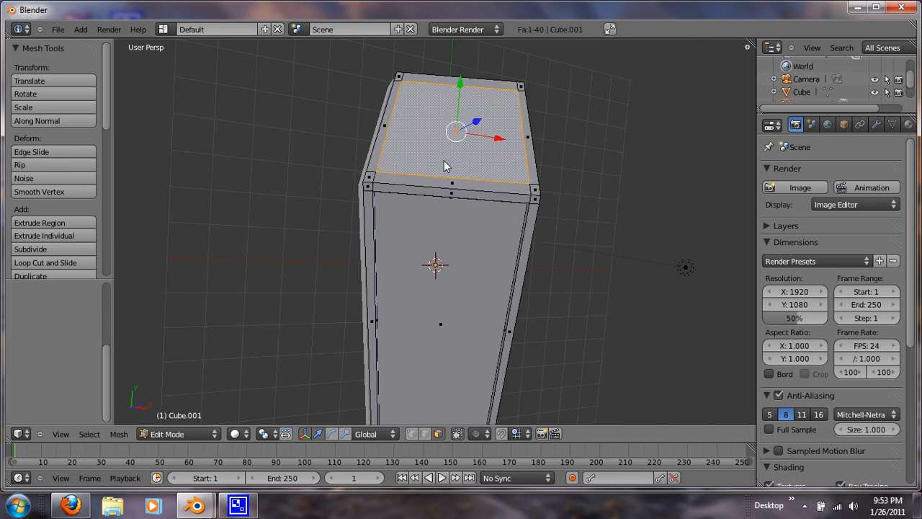
middle_drag(459, 257, 385, 262)
key(e)
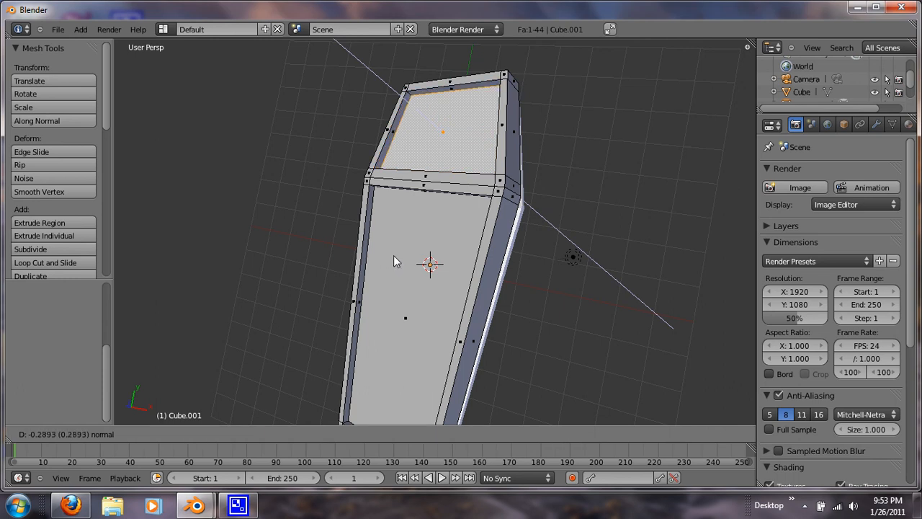
click(394, 255)
- Add two loop cuts around the lid's side walls, one slid near the upper edge and one near the lower edge
middle_drag(393, 255, 318, 246)
right_click(357, 253)
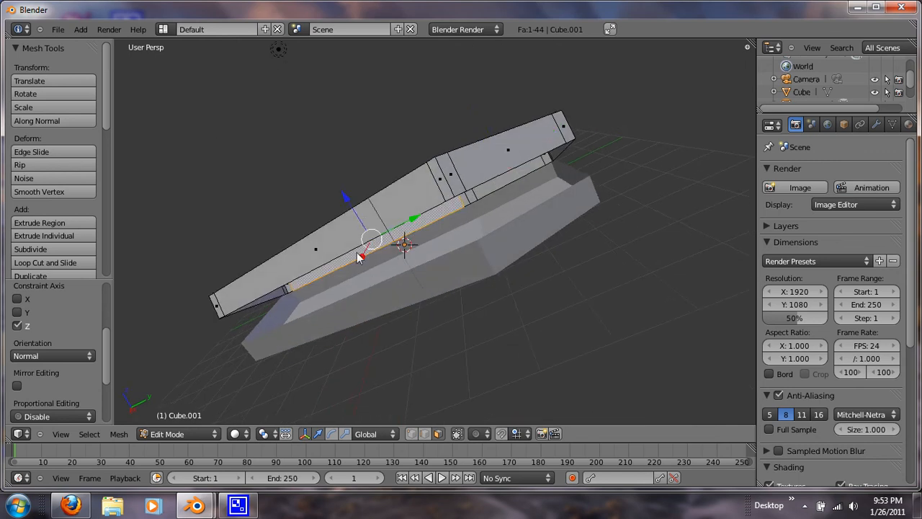
right_click(365, 220)
middle_drag(533, 145, 490, 187)
key(ctrl+r)
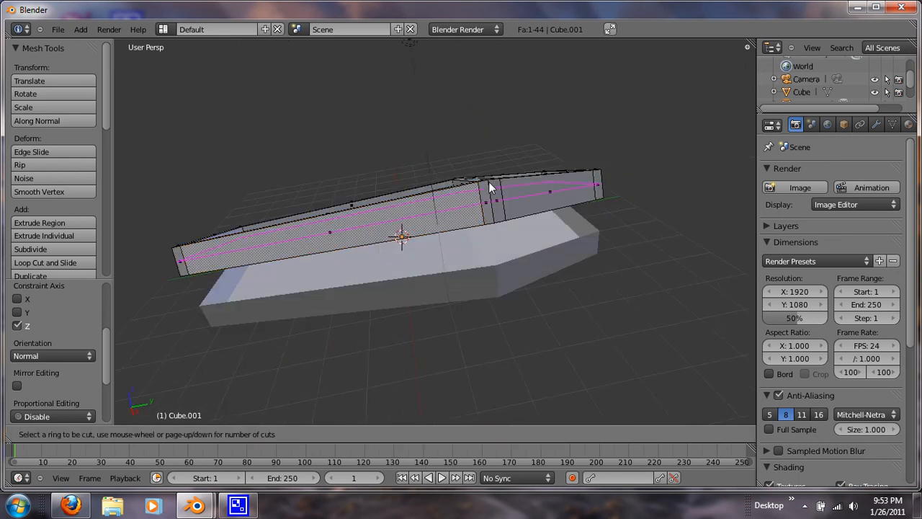
click(489, 182)
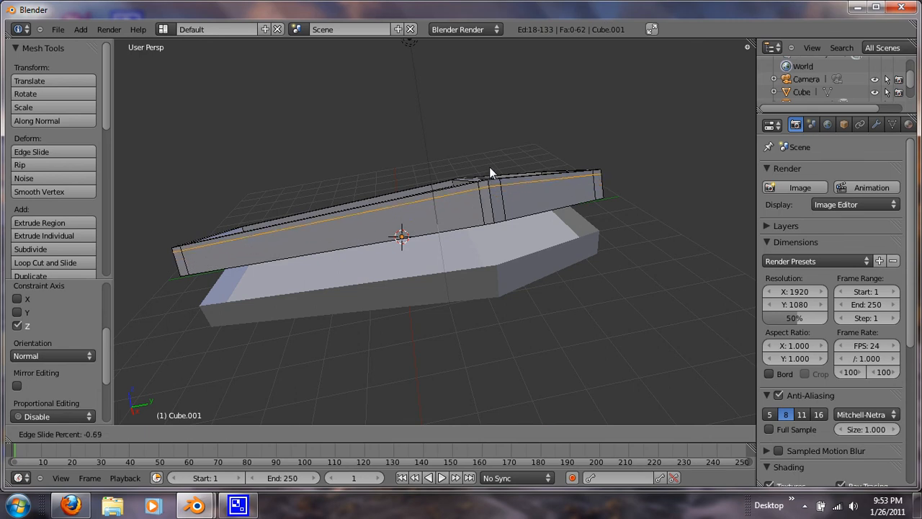
click(489, 168)
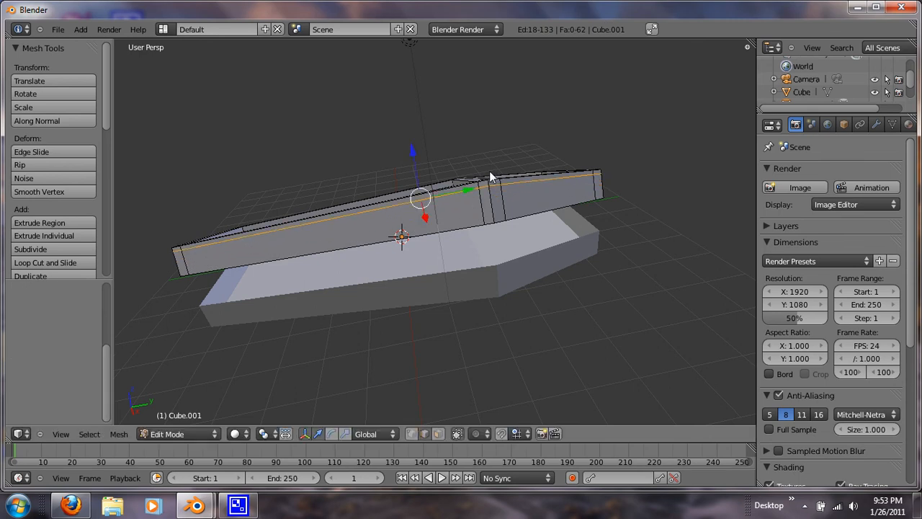
key(ctrl+r)
click(494, 202)
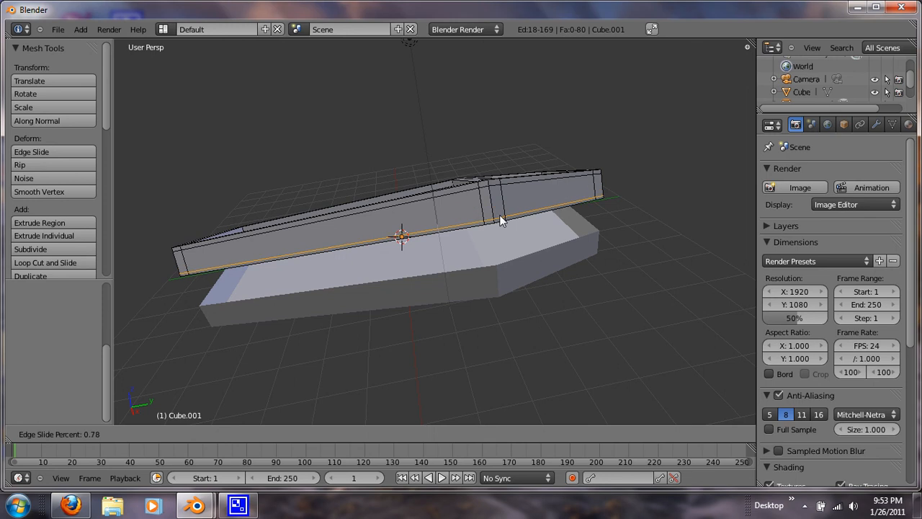
click(501, 220)
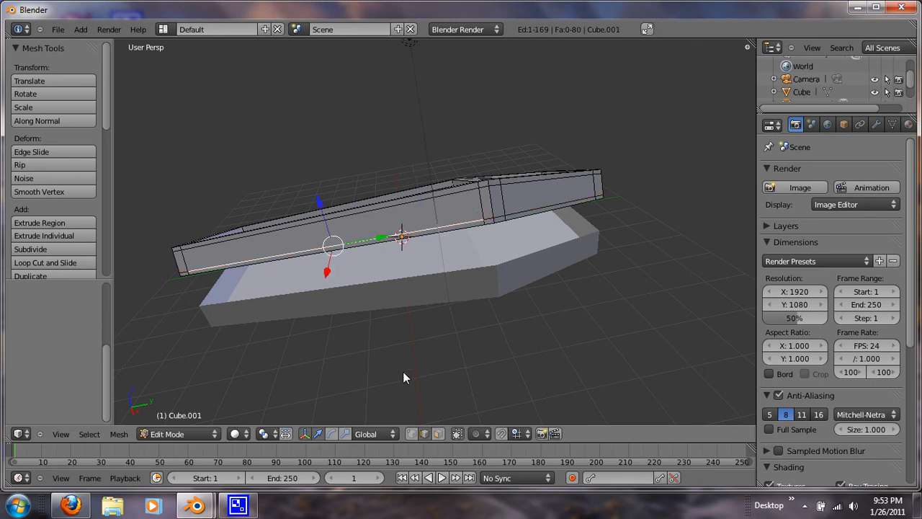
- Switch to face selection and select the inner side face of the lid's long section
click(437, 433)
right_click(415, 222)
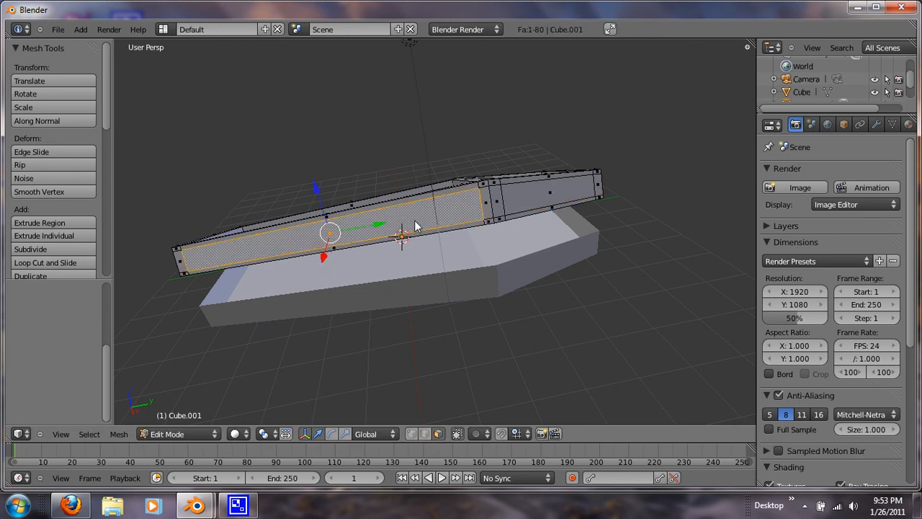
key(e)
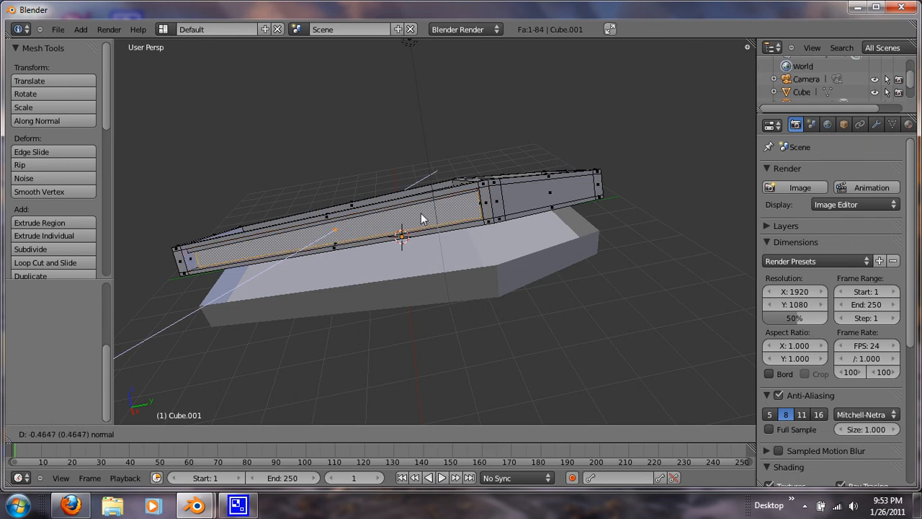
click(422, 221)
middle_drag(422, 221, 438, 240)
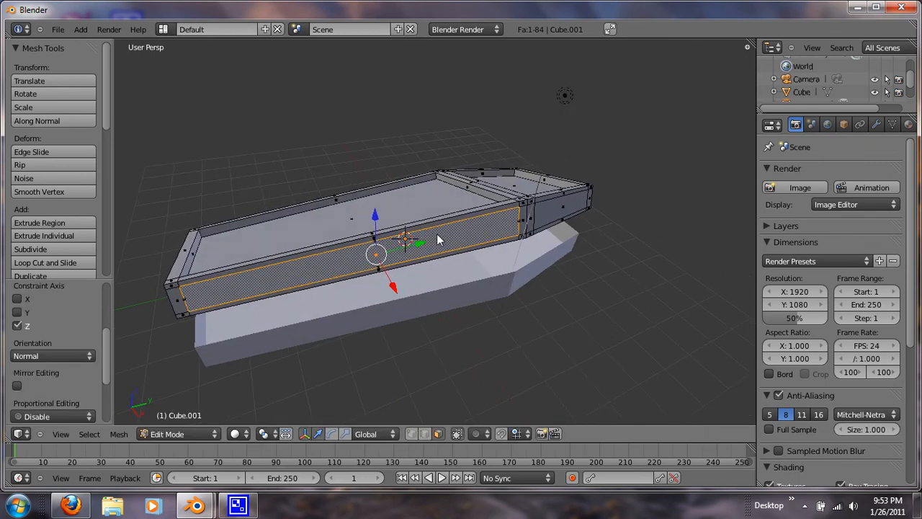
key(ctrl+z)
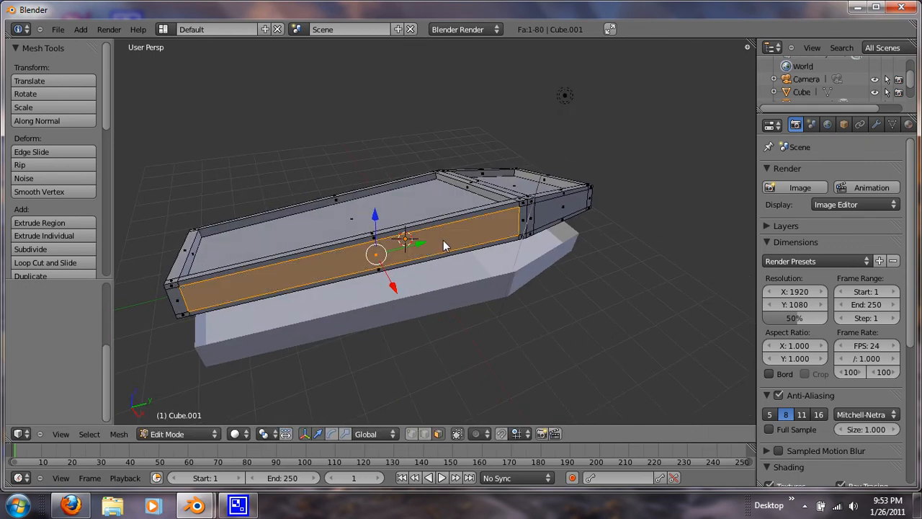
- Extrude the selected inner side face of the lid's long section slightly inward along its normal
middle_drag(444, 246, 452, 252)
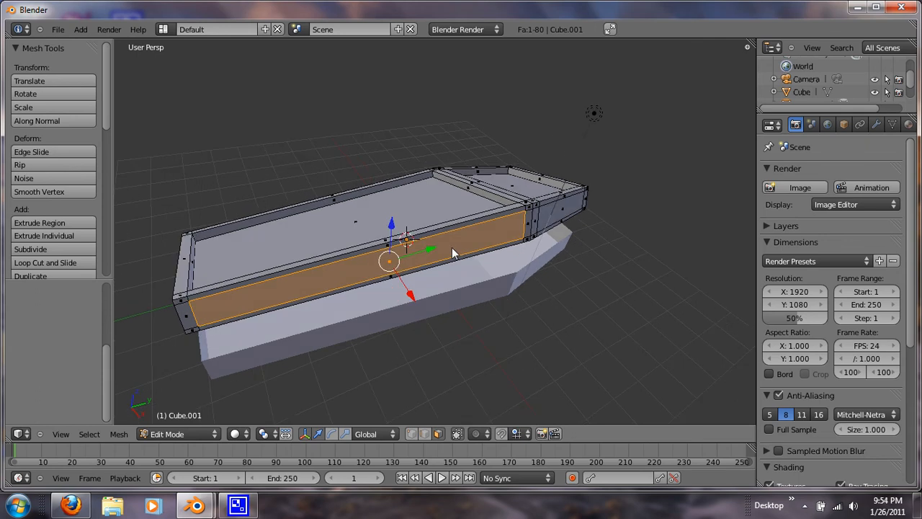
key(e)
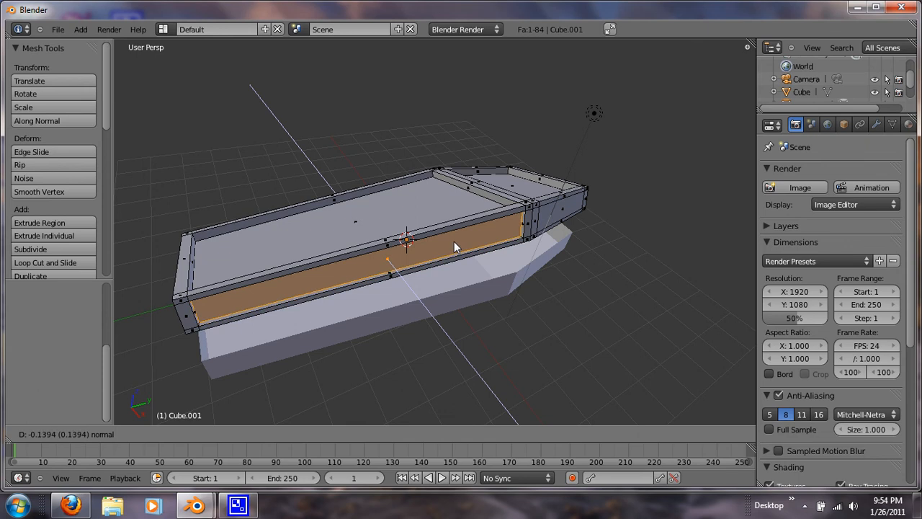
click(454, 240)
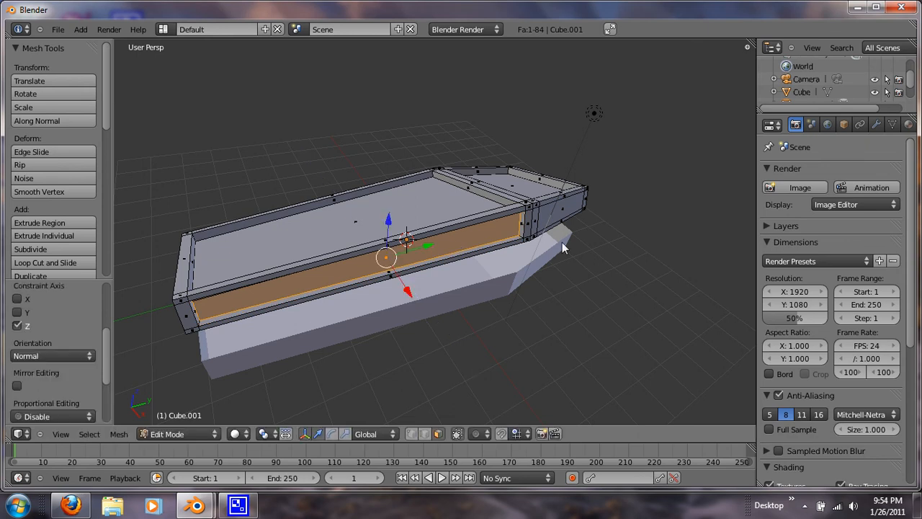
- Select the inner side face of the lid's head section and extrude it about 0.19 inward along its normal
middle_drag(560, 242, 547, 210)
right_click(547, 210)
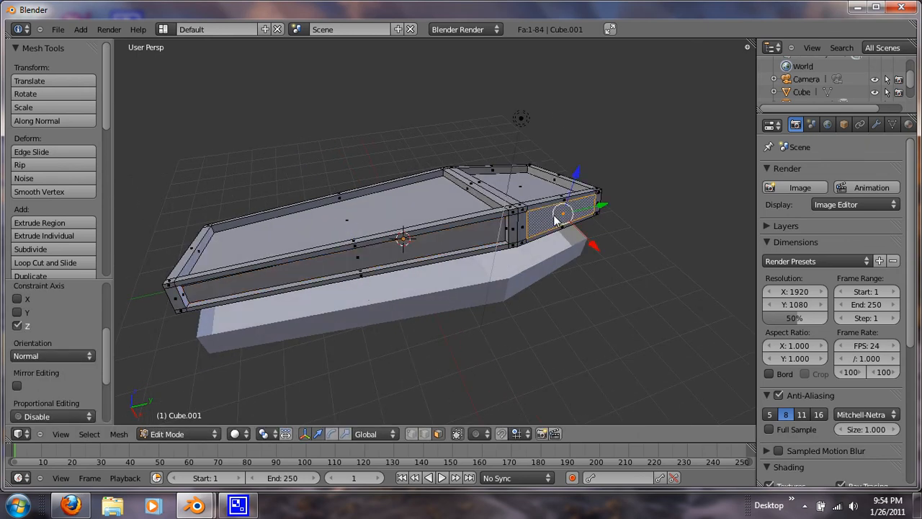
key(e)
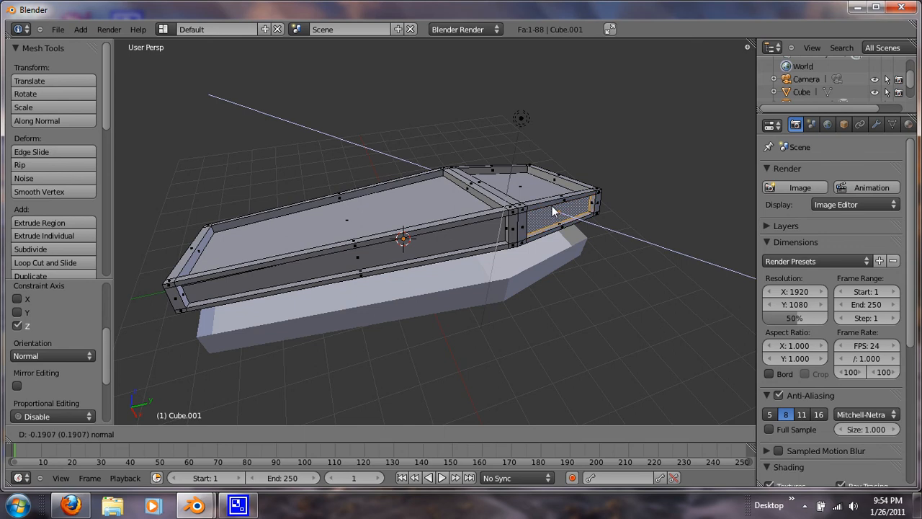
click(554, 211)
middle_drag(255, 227, 382, 260)
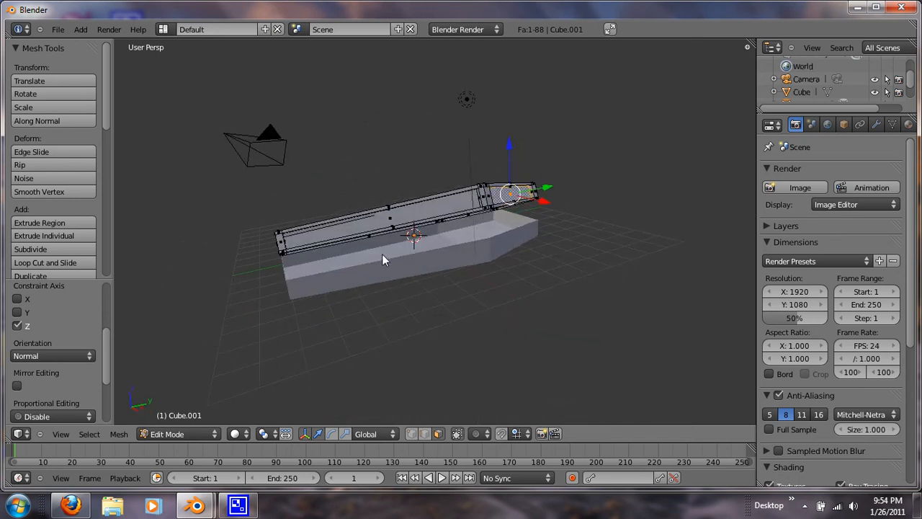
middle_drag(325, 235, 342, 215)
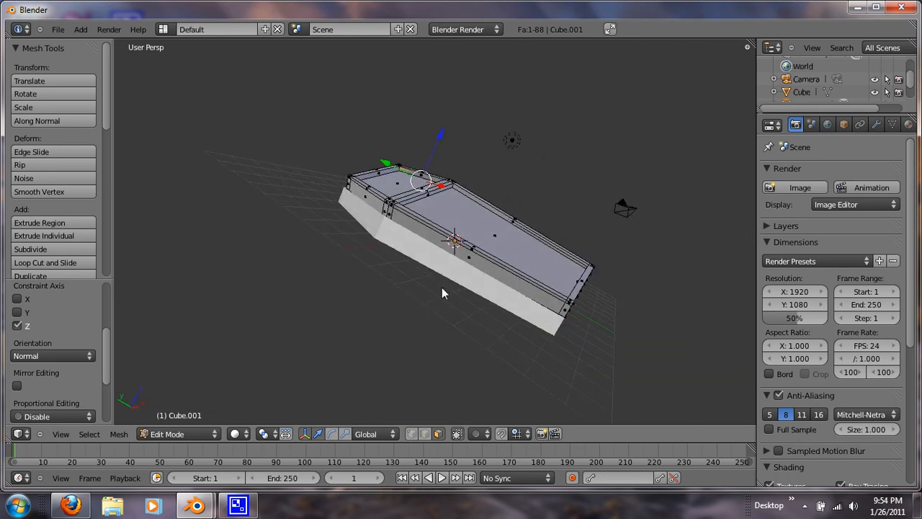
middle_drag(442, 292, 443, 264)
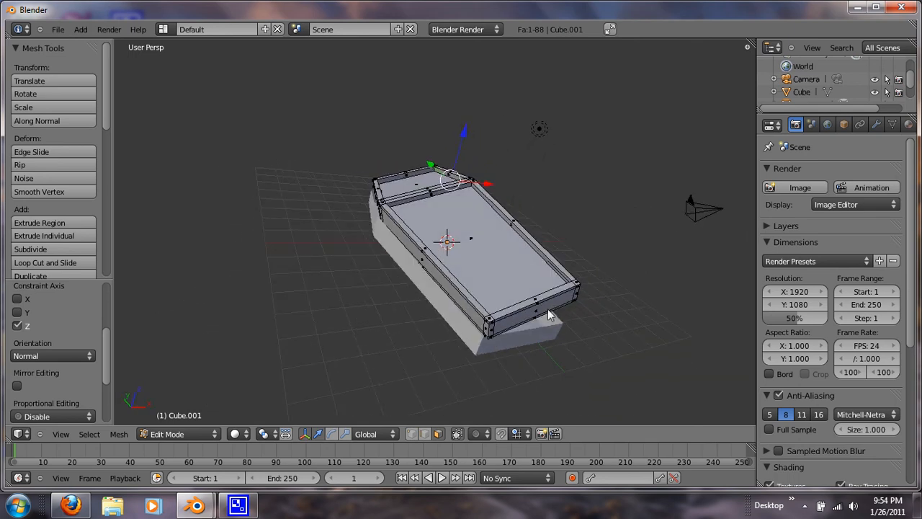
middle_drag(548, 315, 401, 282)
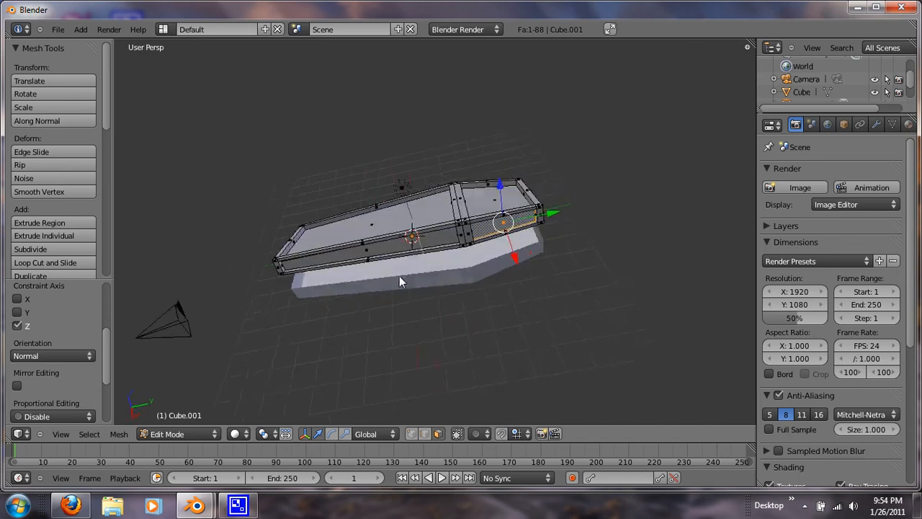